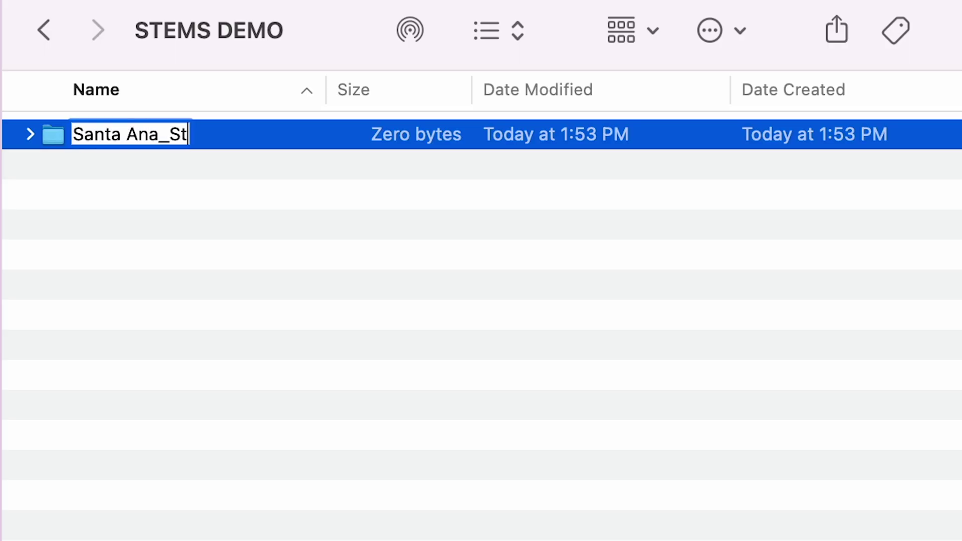
Step: Finish naming the new STEMS DEMO folder 'Santa Ana_Stems_104BPM_44.1k24'
type("ems_104BPM_4")
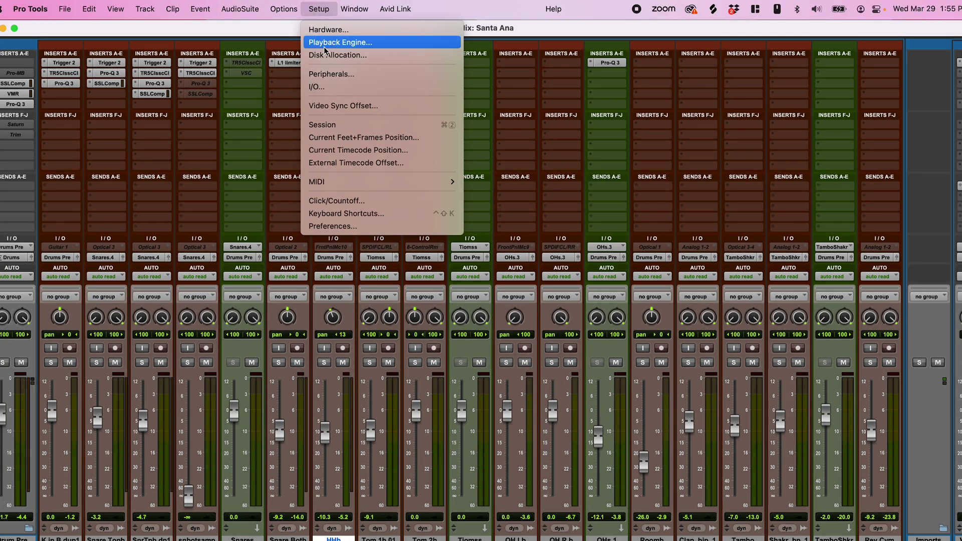
Step: Check in Session Setup that the session runs at 44.1 kHz, 24 Bit
left_click(331, 125)
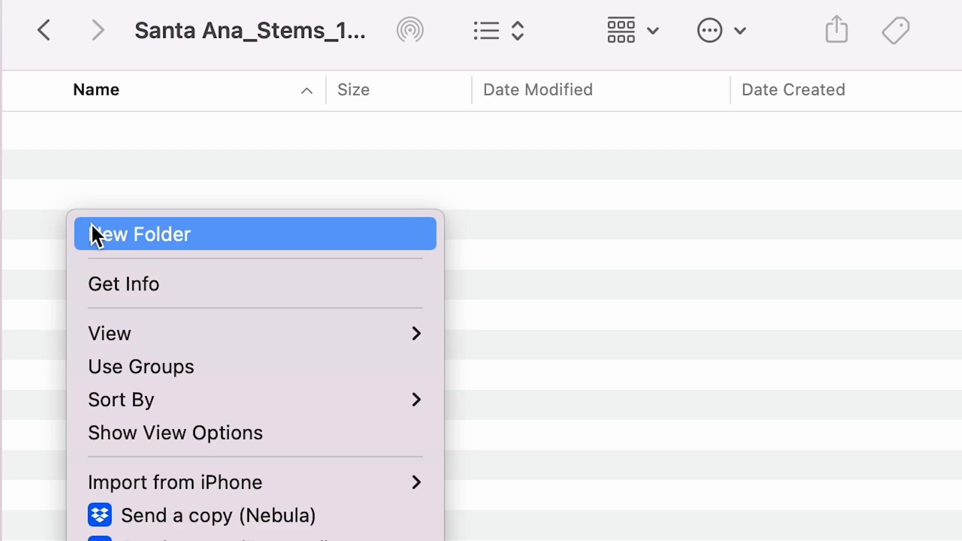
Step: Create a subfolder named Processed inside the stems folder
left_click(92, 228)
type("Processed")
key("Return")
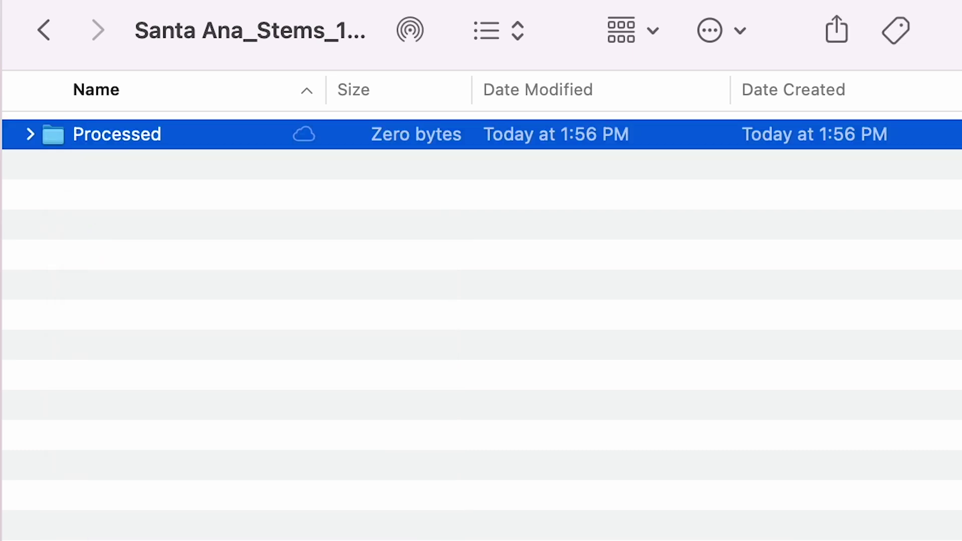
left_click(83, 277)
Step: Add a second subfolder named UnProcessed beside Processed
right_click(87, 273)
left_click(100, 284)
type("UnP")
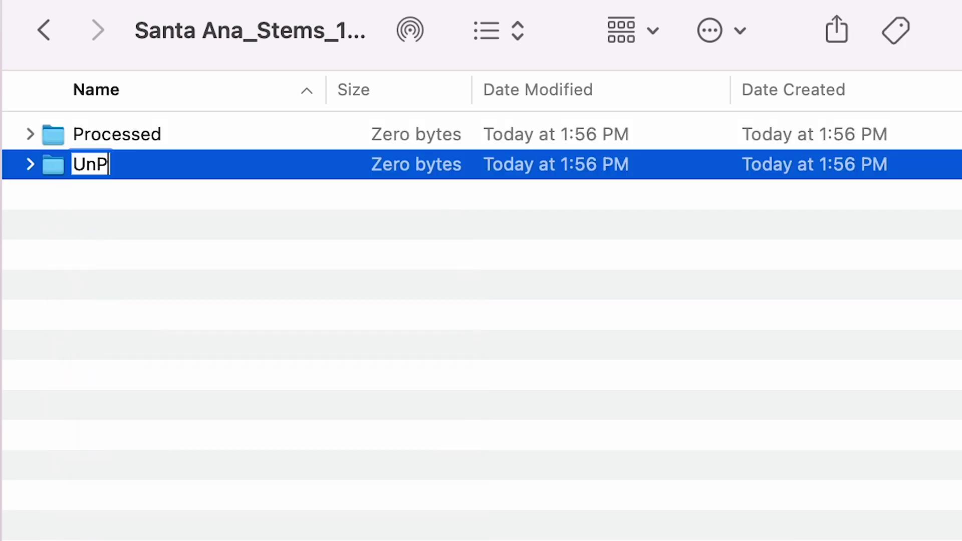
key("Return")
left_click(106, 349)
right_click(106, 333)
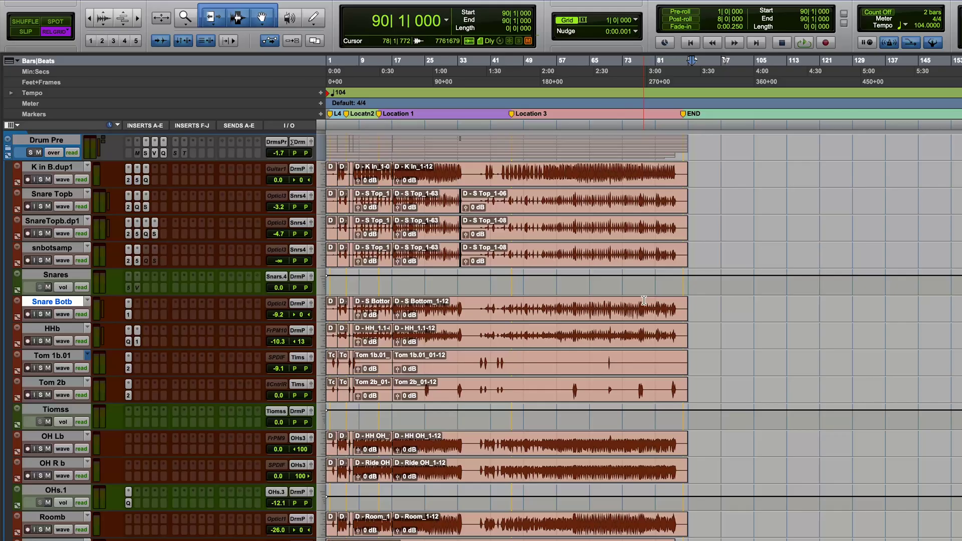
Step: Set the K in B.dup1 track height to Large
scroll(644, 301, "down", 10)
scroll(643, 301, "down", 5)
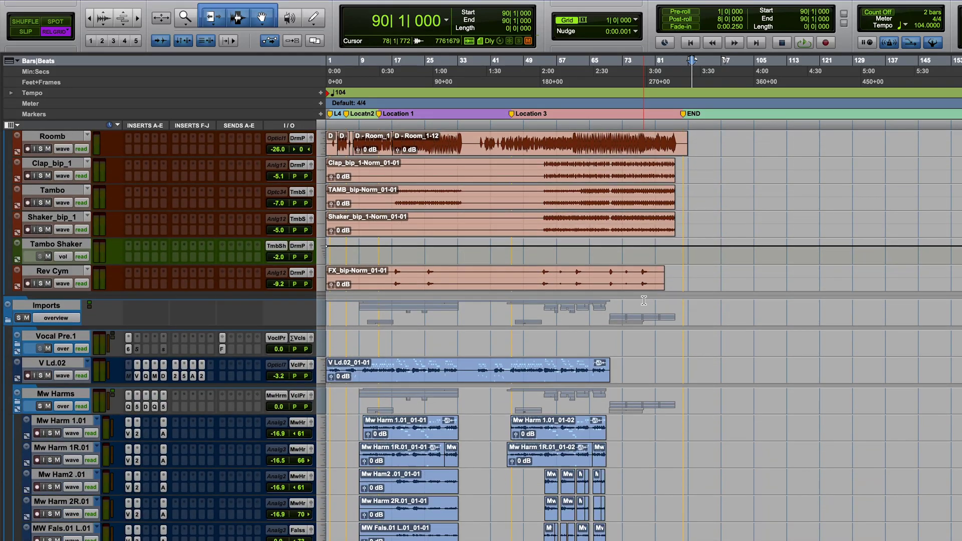
scroll(643, 301, "down", 6)
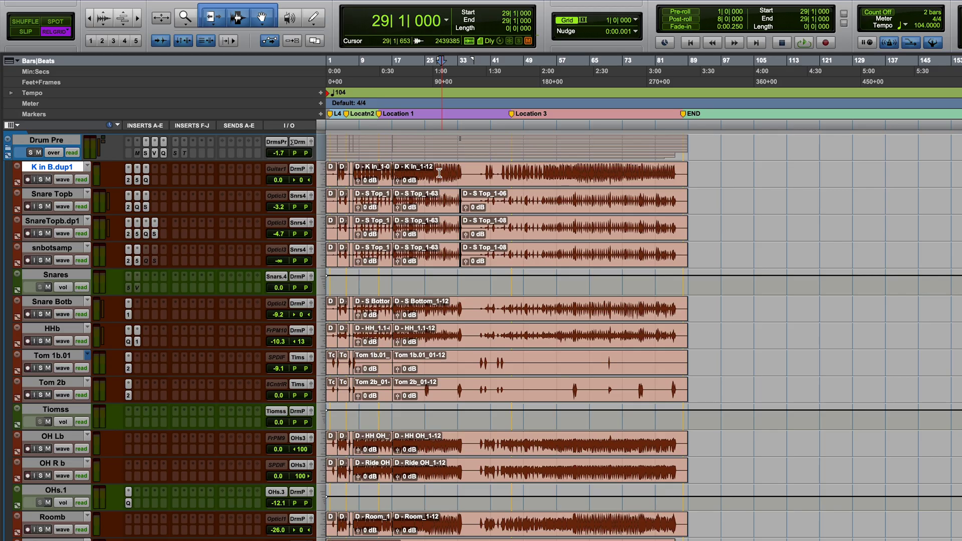
left_click(321, 179)
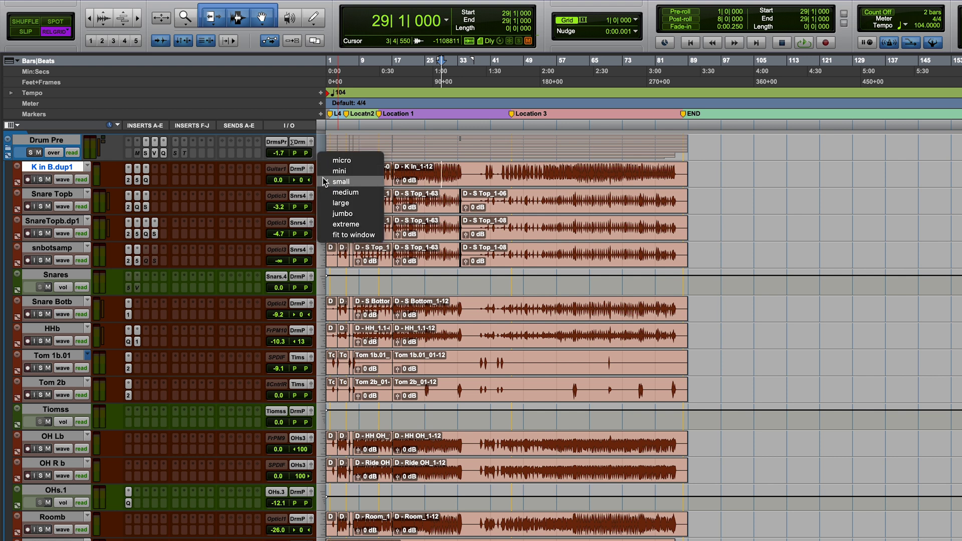
left_click(340, 203)
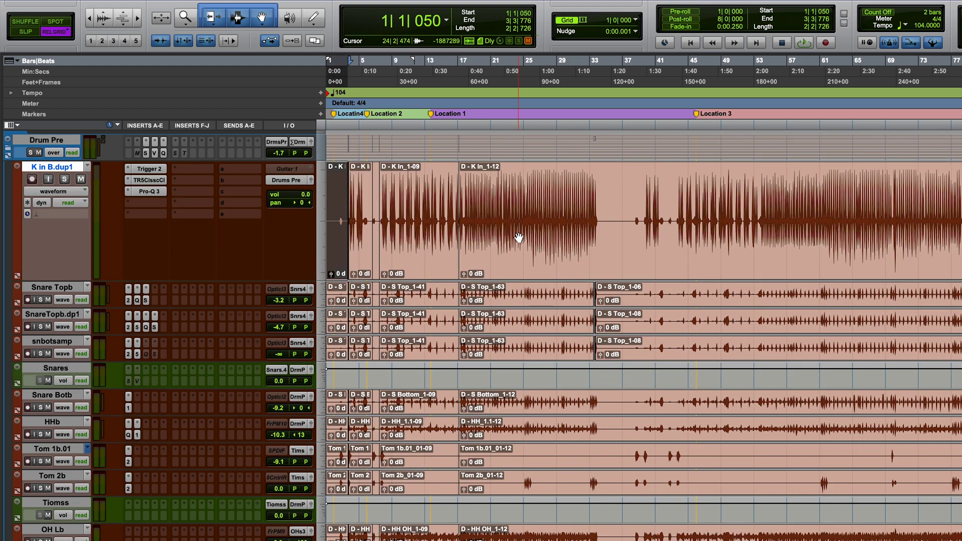
Step: Select bars 1–90 on K in B.dup1 and consolidate its clips into K in B.dup1_01
left_click(518, 237)
left_click(423, 239)
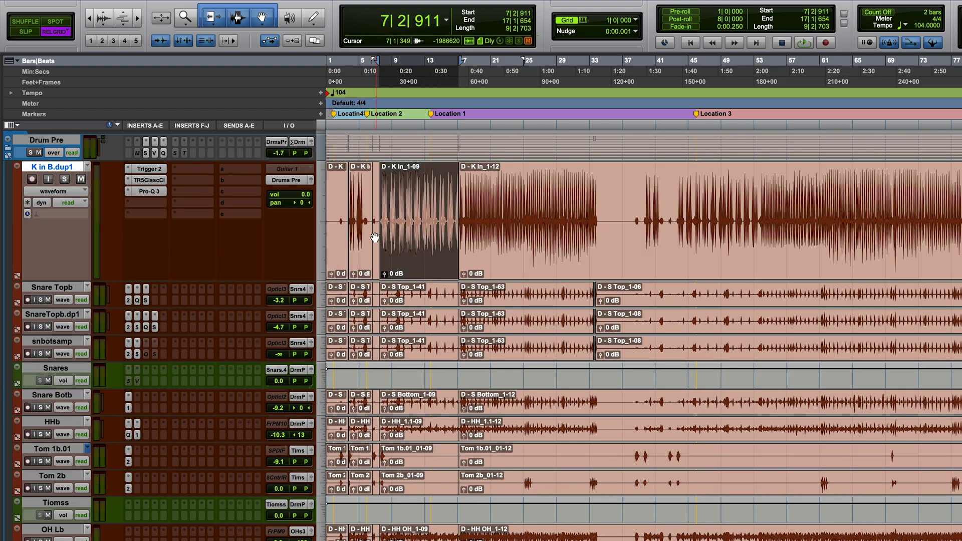
left_click(360, 239)
left_click(343, 240)
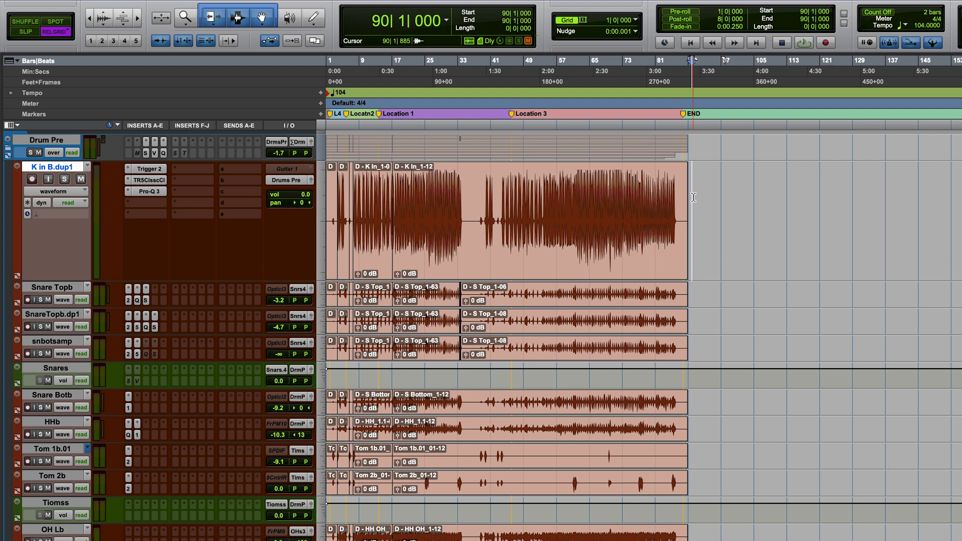
key("shift+Return")
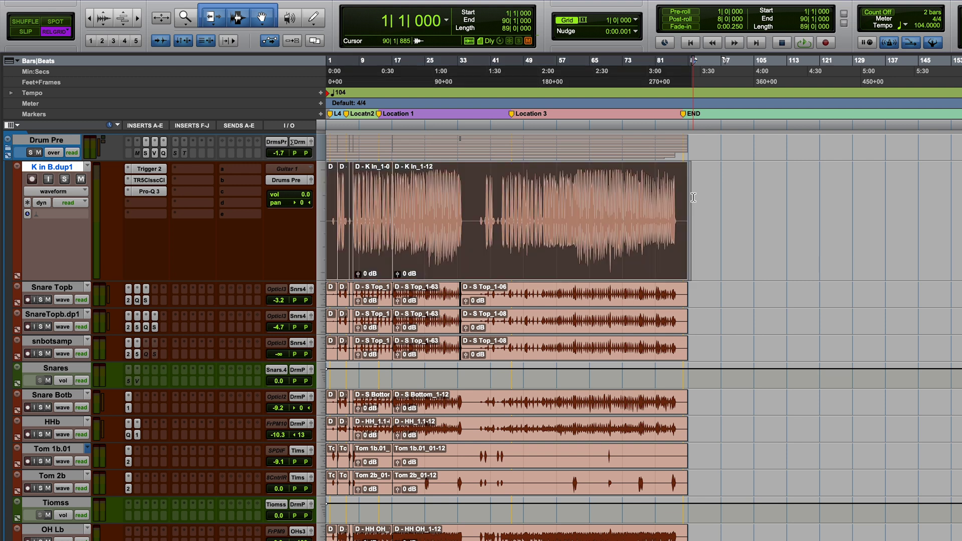
key("alt+shift+3")
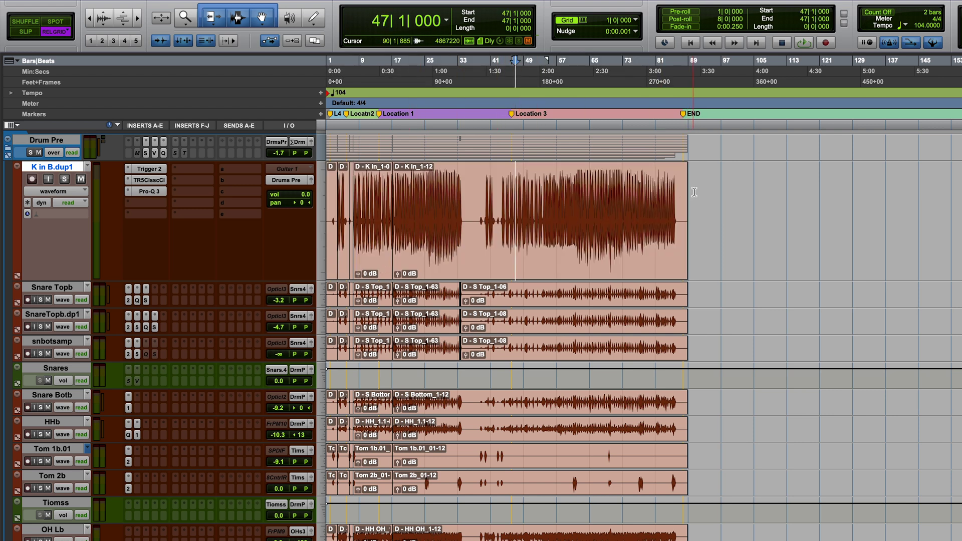
Step: Select bars 1–90 across the drum tracks, shrink them to Mini, and select K in B.dup1 through Rev Cym
left_click_drag(693, 192, 305, 190)
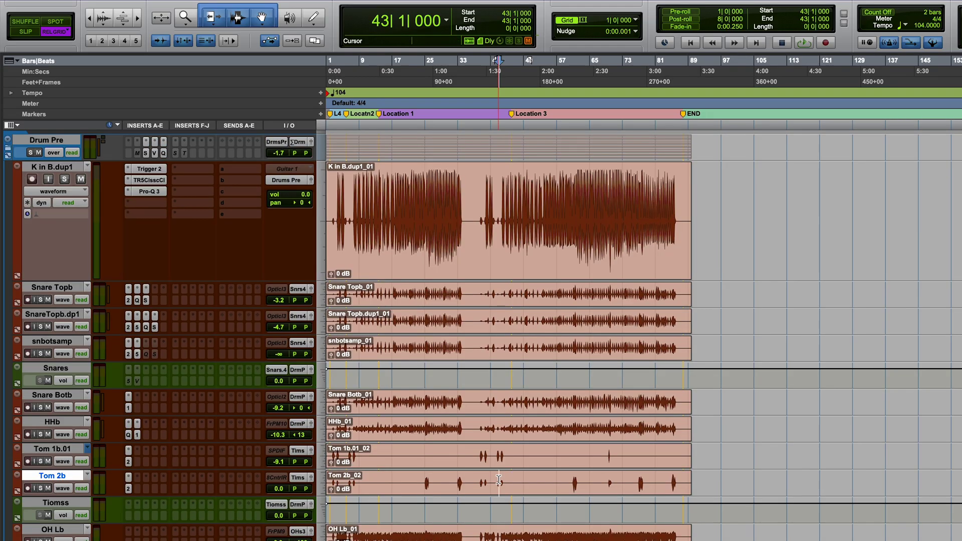
left_click(321, 178)
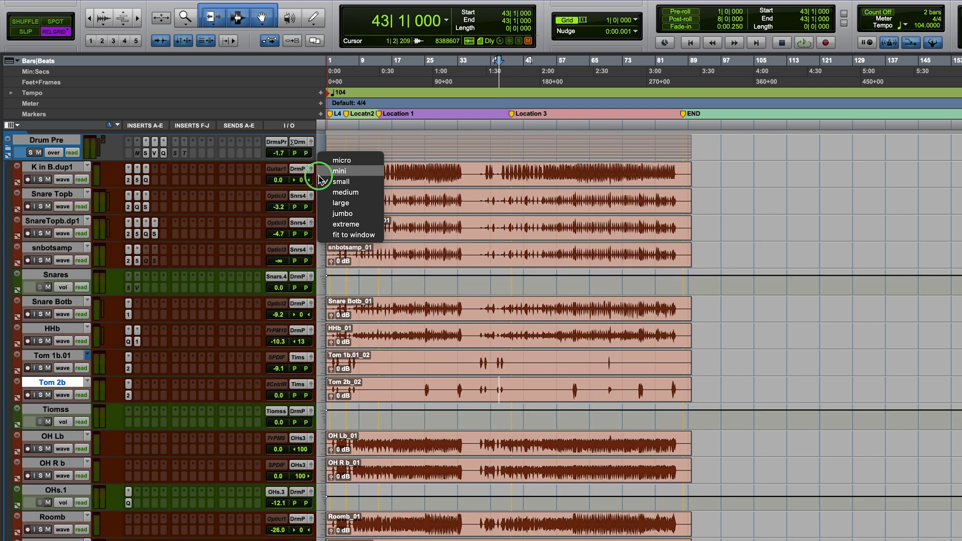
left_click(339, 172)
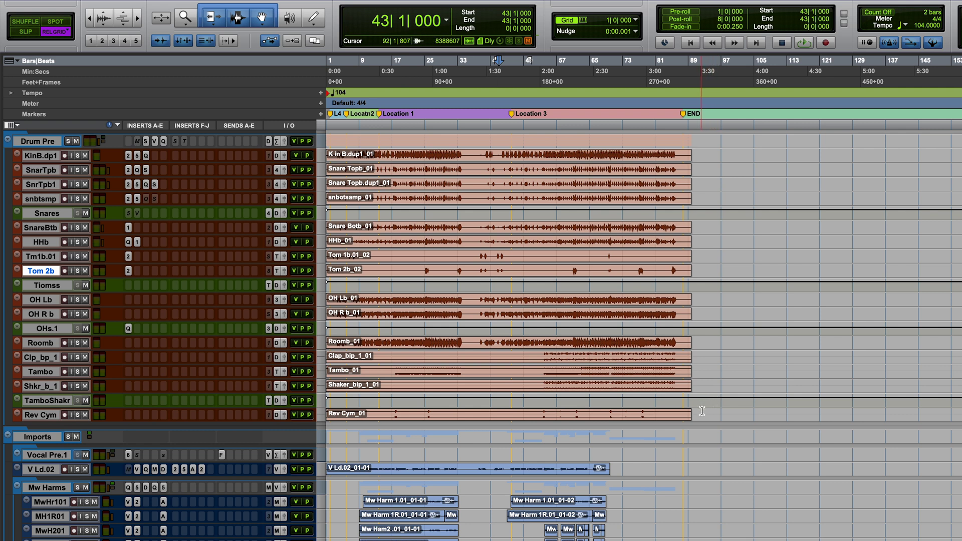
left_click_drag(709, 412, 268, 210)
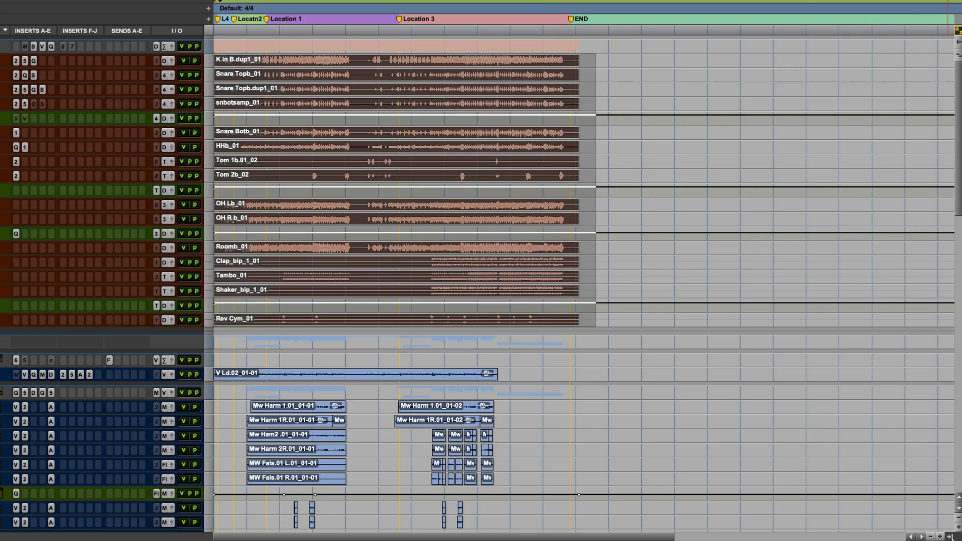
left_click(950, 536)
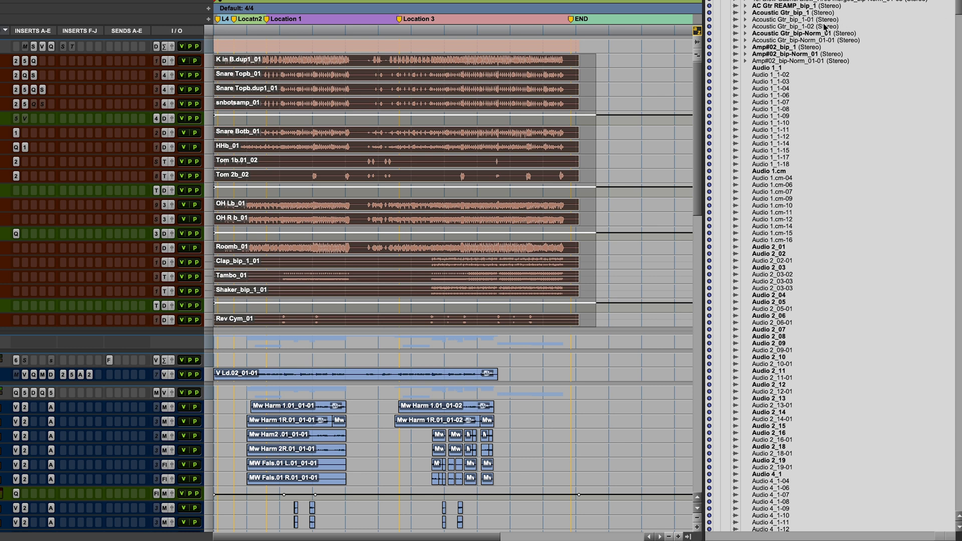
left_click_drag(958, 50, 957, 432)
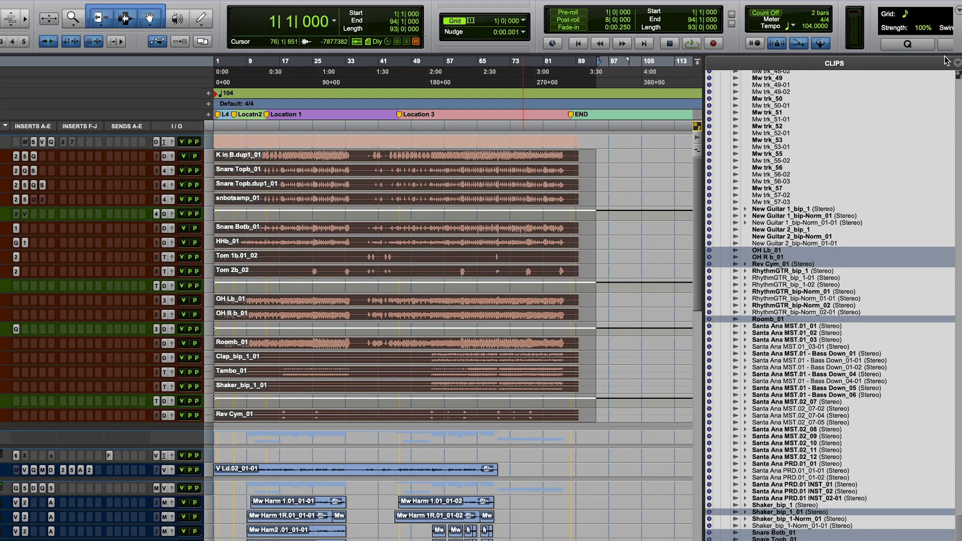
left_click(957, 63)
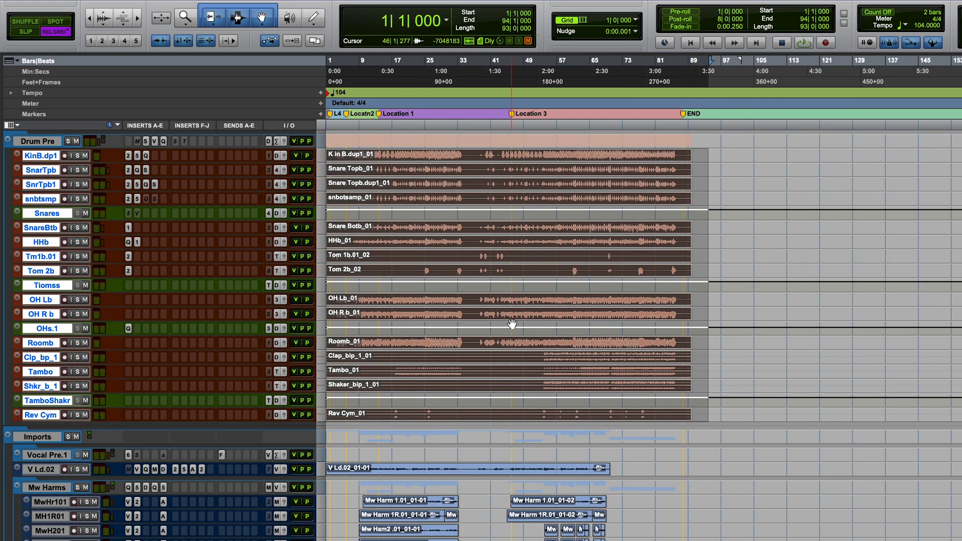
Step: Set Export Selected to WAV, Interleaved, 24 Bit, 44.1 kHz and pick a destination folder
key("shift+super+k")
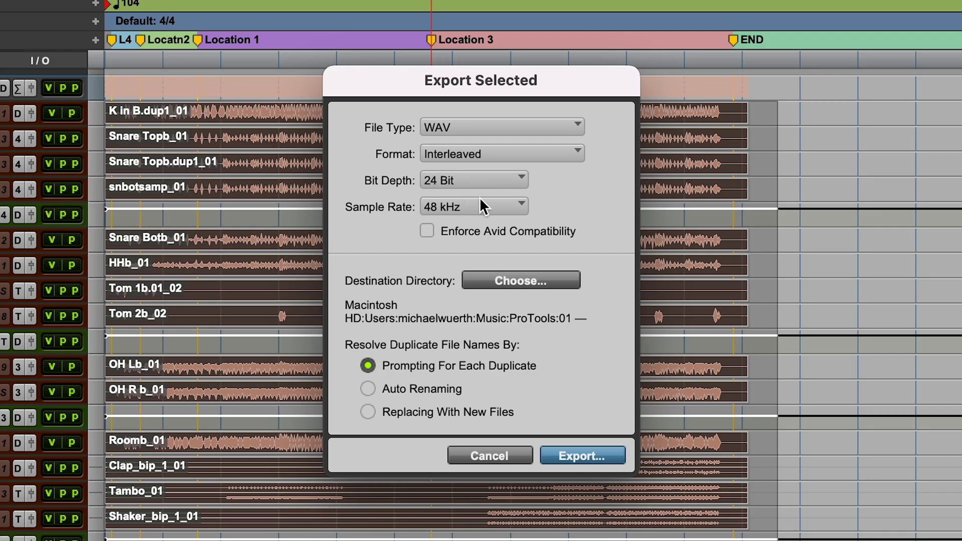
left_click(464, 207)
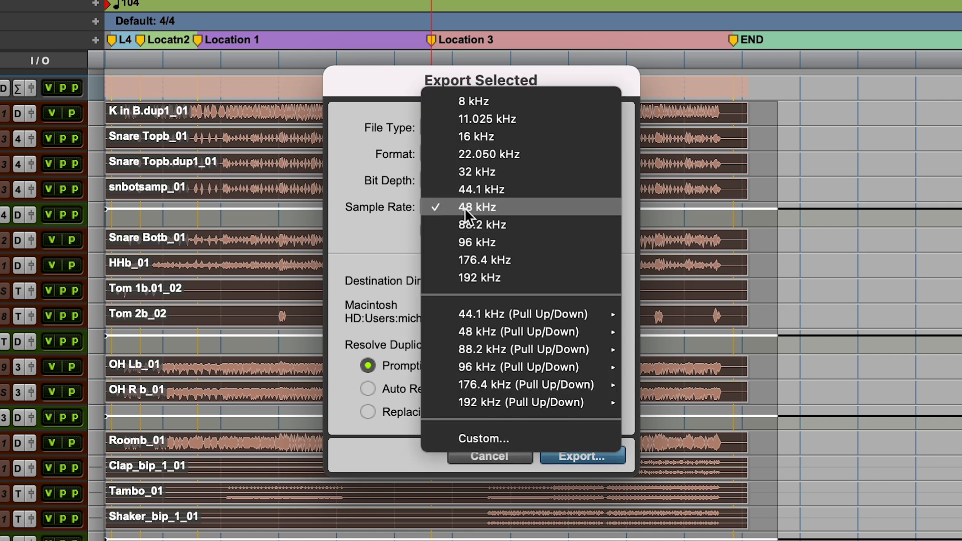
left_click(482, 187)
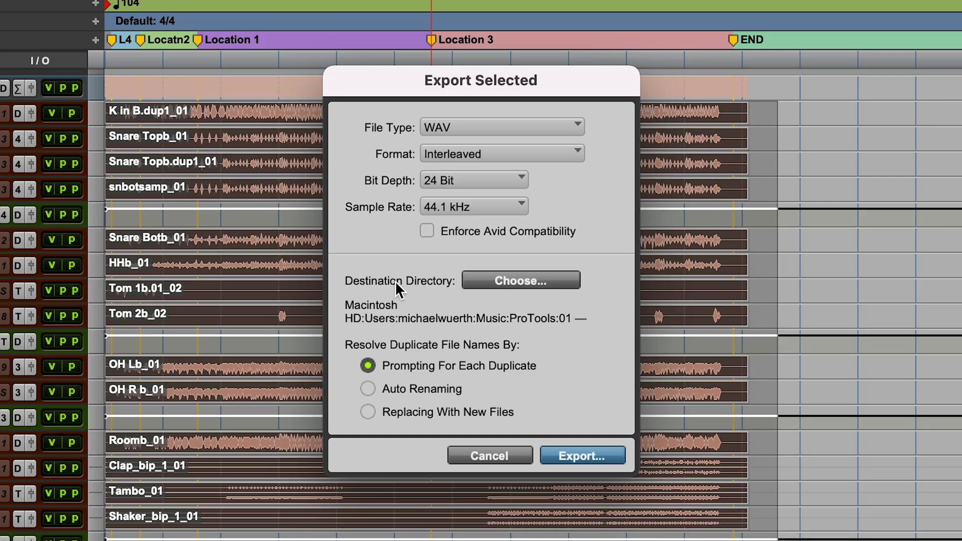
left_click(502, 281)
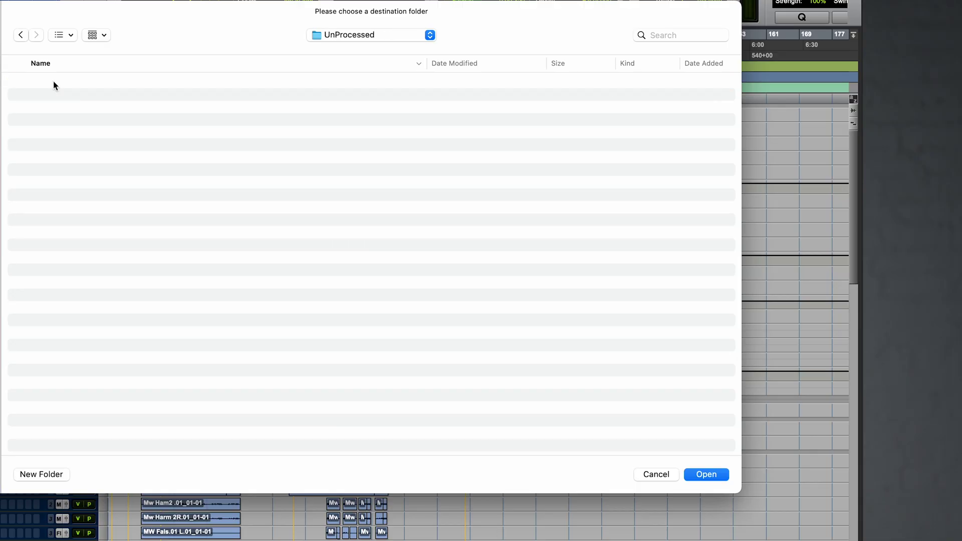
Step: Export the drum clips into a new Drums folder inside UnProcessed
left_click(43, 474)
type("Drums")
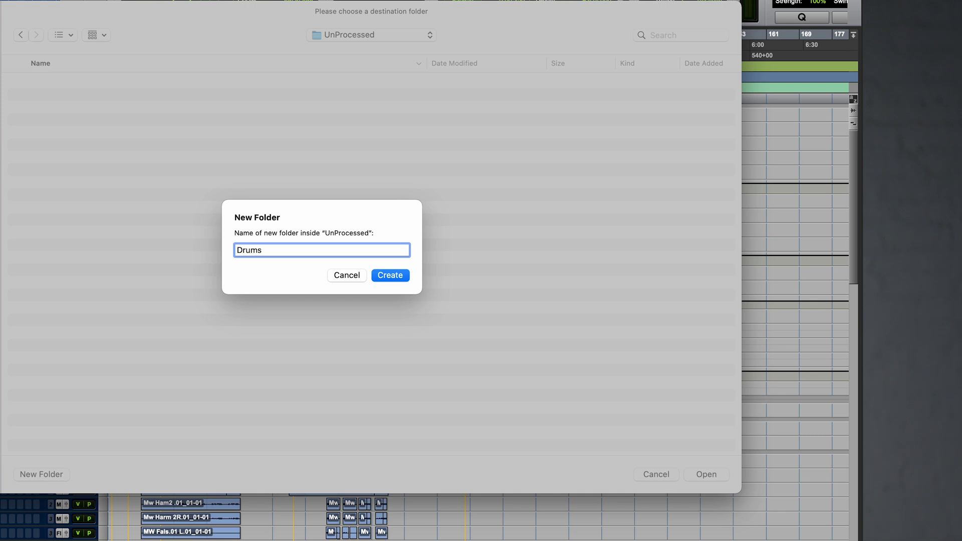
key("Return")
left_click(701, 474)
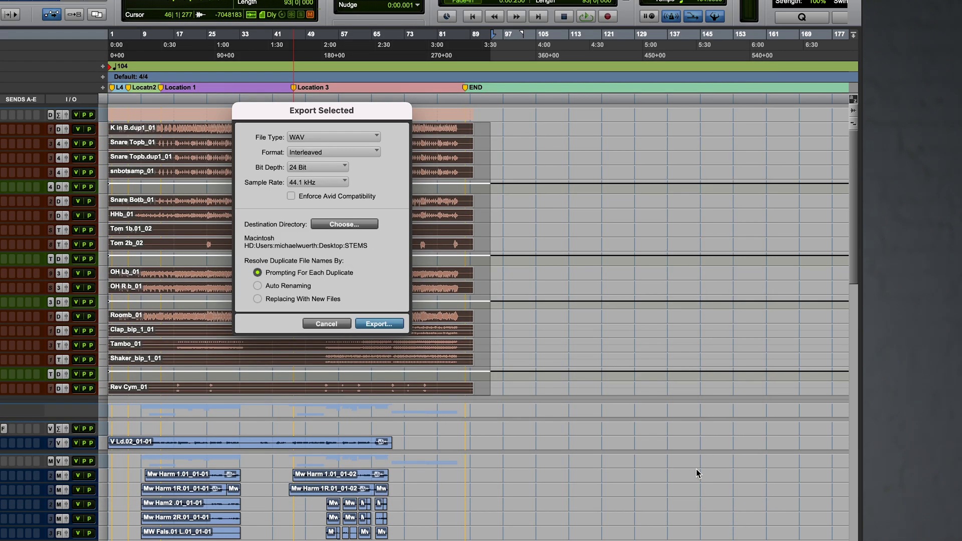
left_click(380, 324)
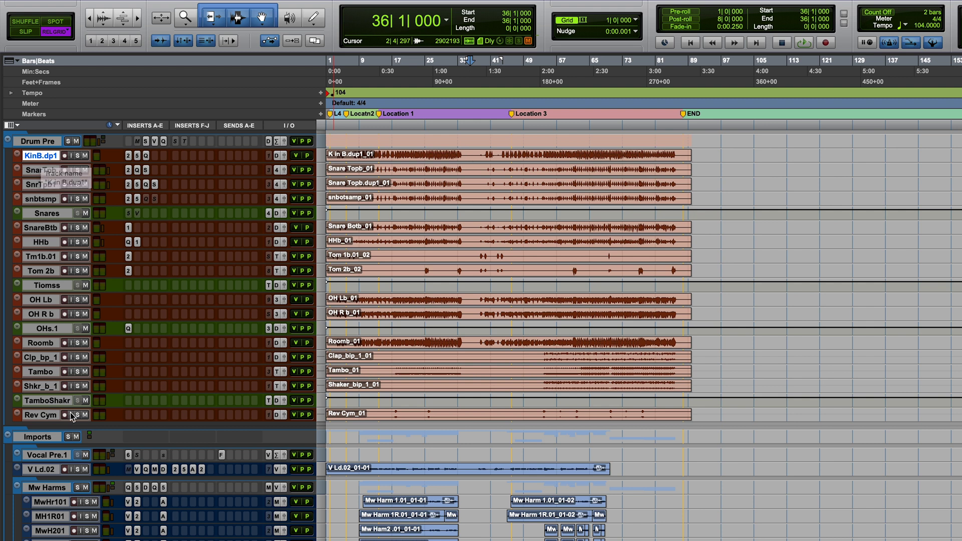
Step: Select the drum tracks down to Rev Cym and choose Commit from the track menu
left_click(44, 415, "shift")
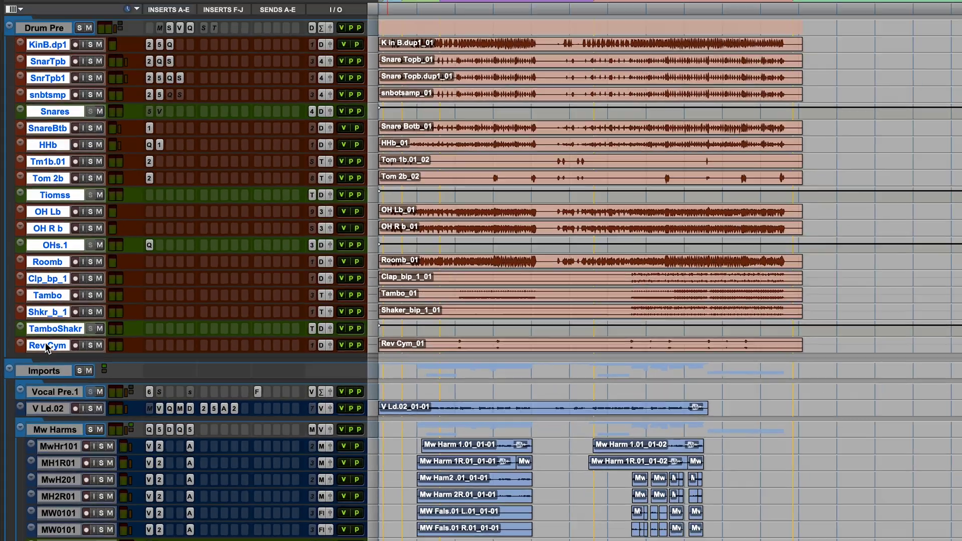
right_click(43, 416)
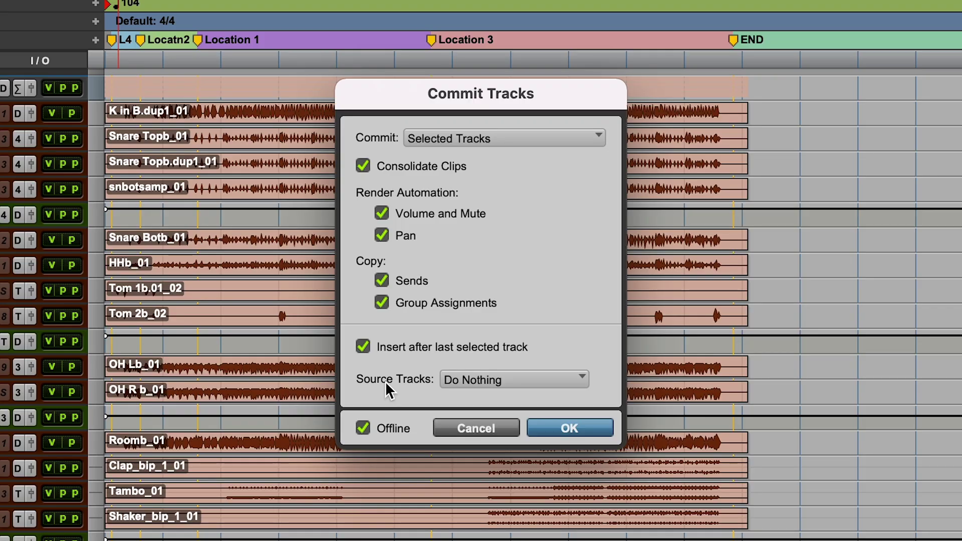
left_click(452, 380)
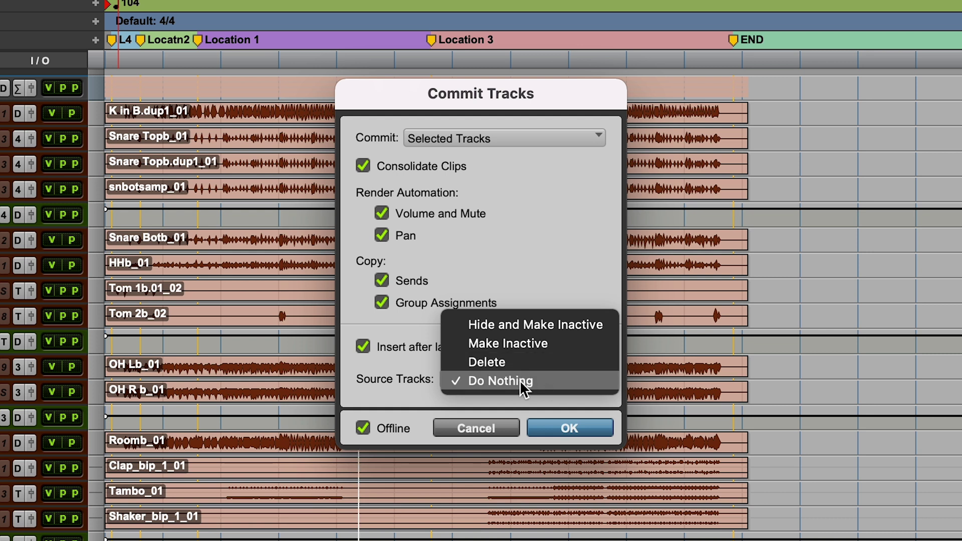
left_click(520, 379)
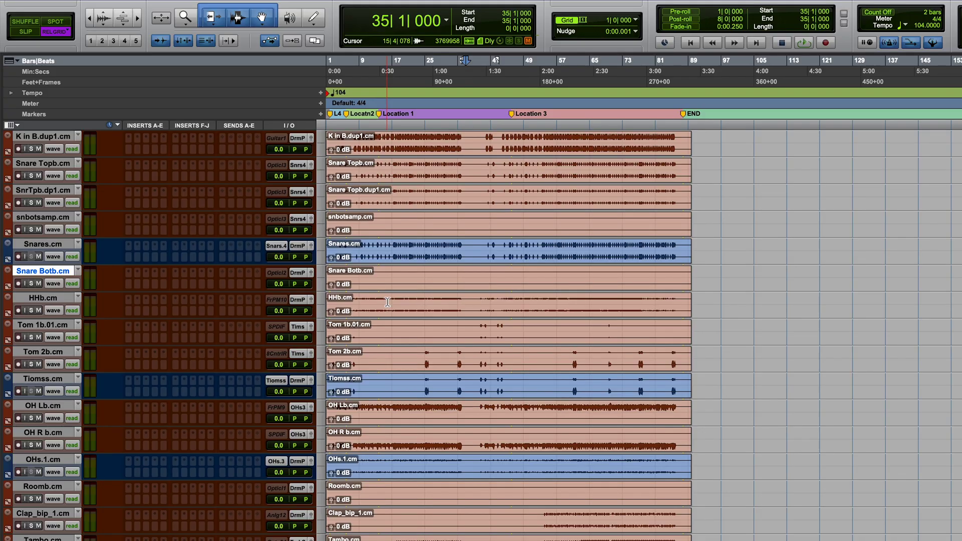
Step: Switch to the Mix window and select the Drum Pre folder track
scroll(387, 302, "up", 15)
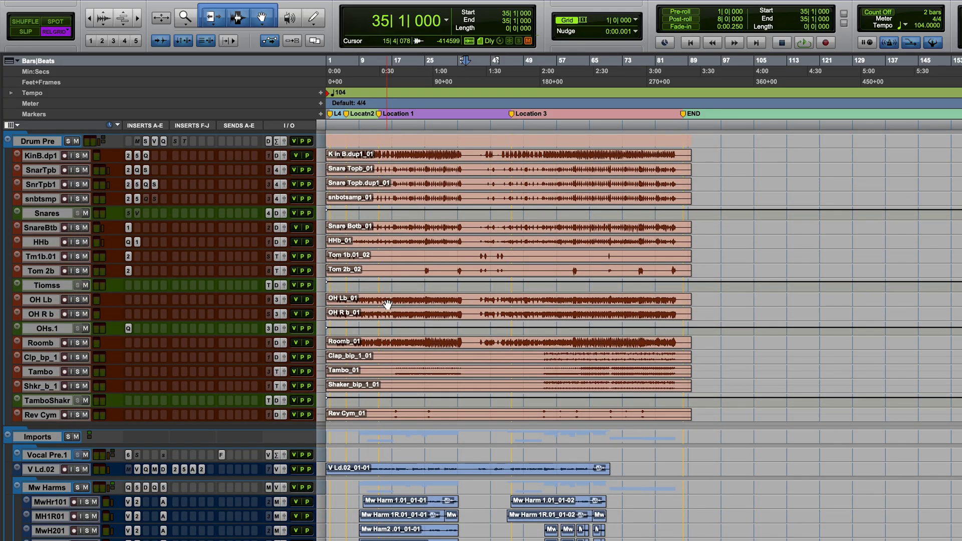
key("super+equal")
scroll(128, 307, "left", 20)
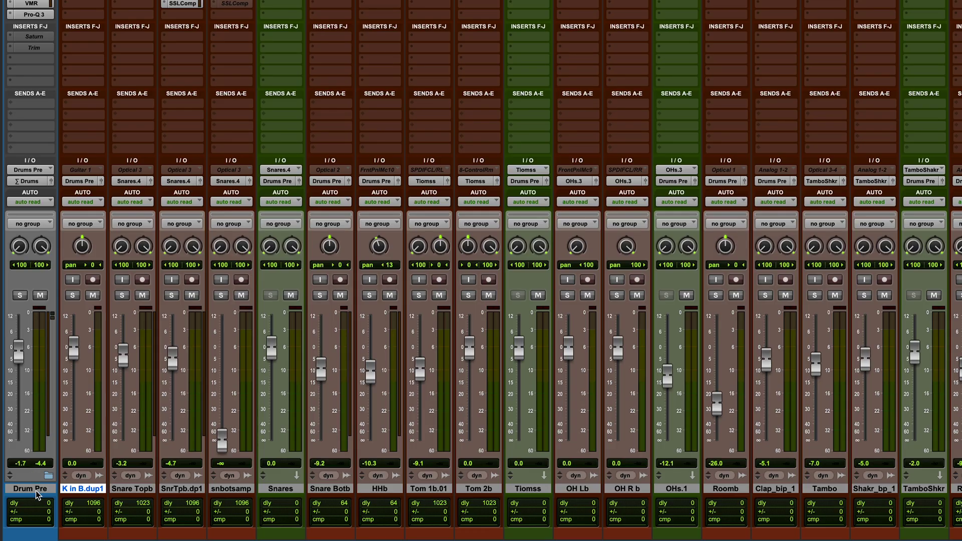
left_click(35, 491)
left_click(48, 475)
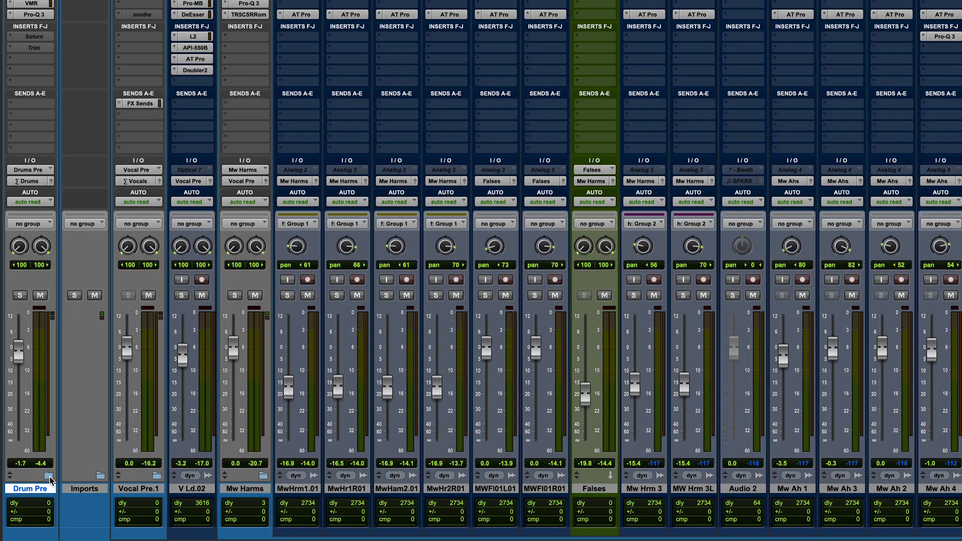
left_click(48, 475)
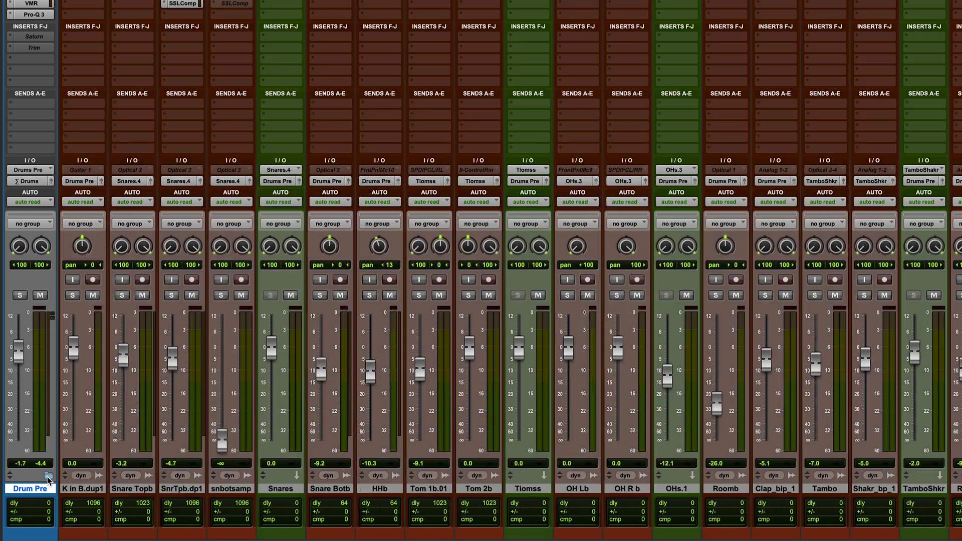
left_click(83, 490)
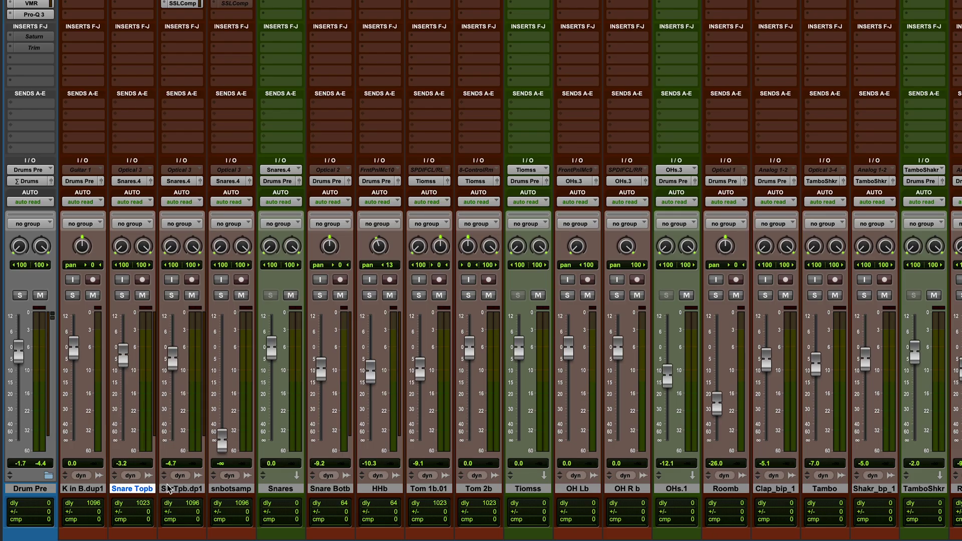
left_click(233, 489)
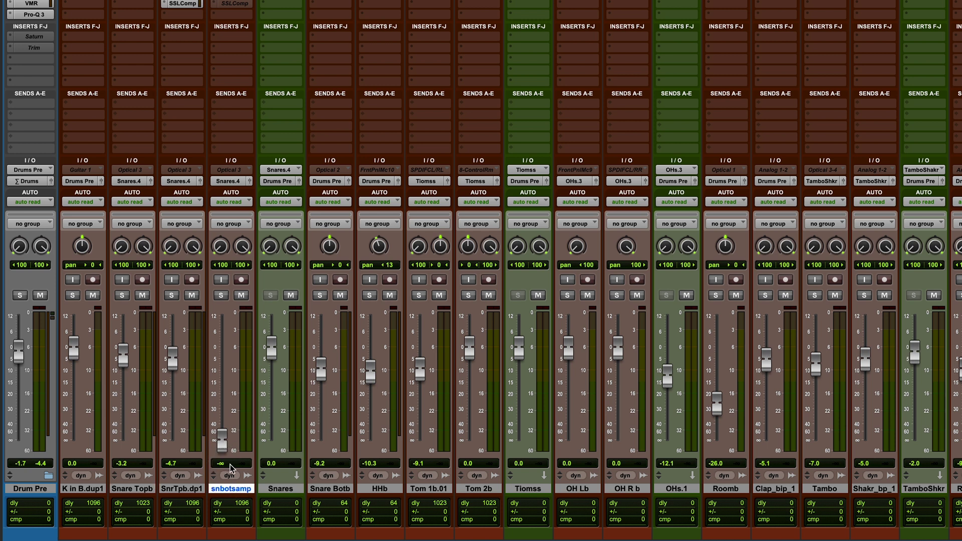
left_click(133, 488)
left_click(182, 489)
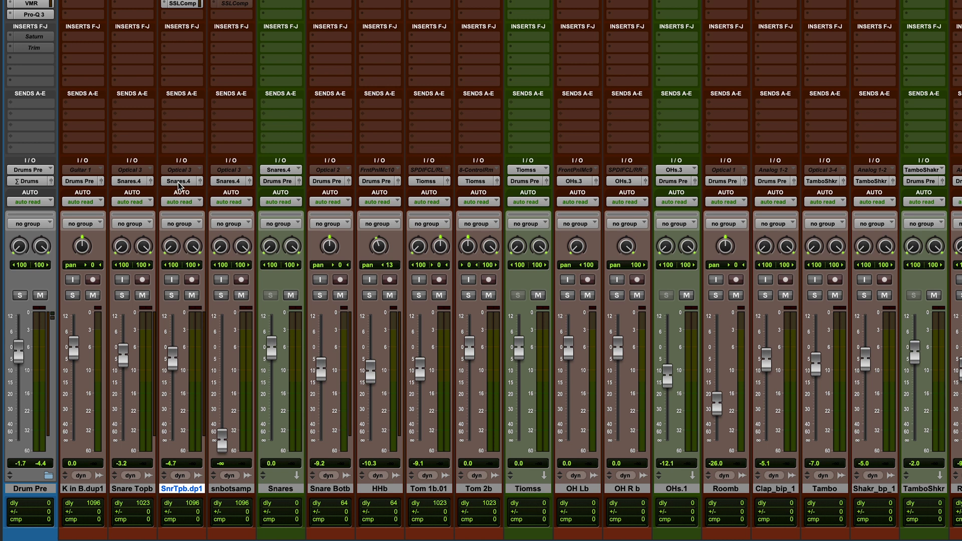
scroll(283, 457, "up", 3)
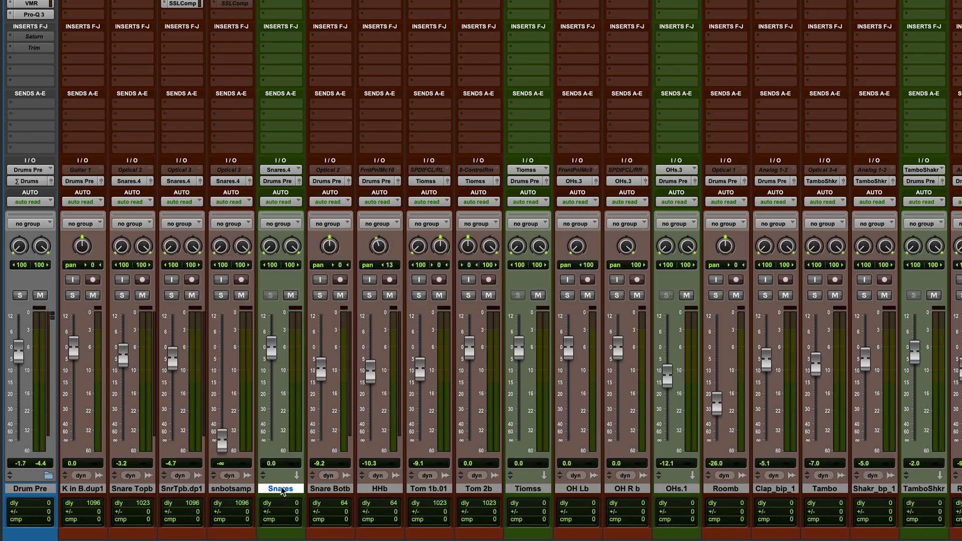
left_click(146, 490)
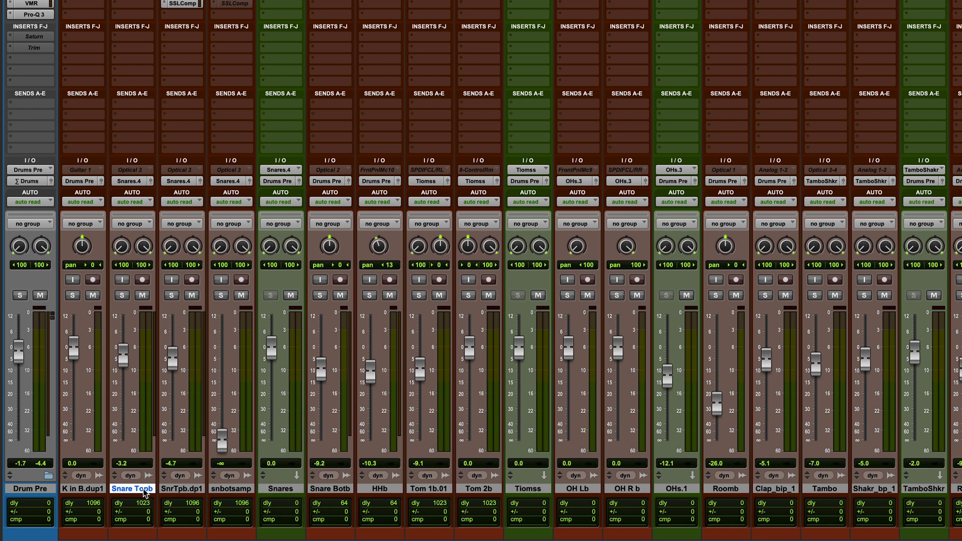
left_click(178, 491)
left_click(179, 488)
left_click(277, 489)
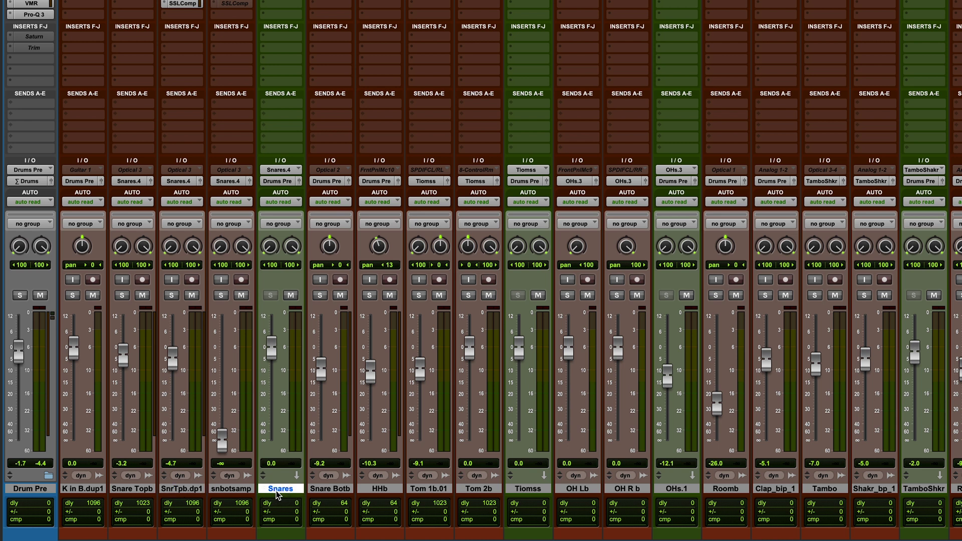
left_click(149, 489)
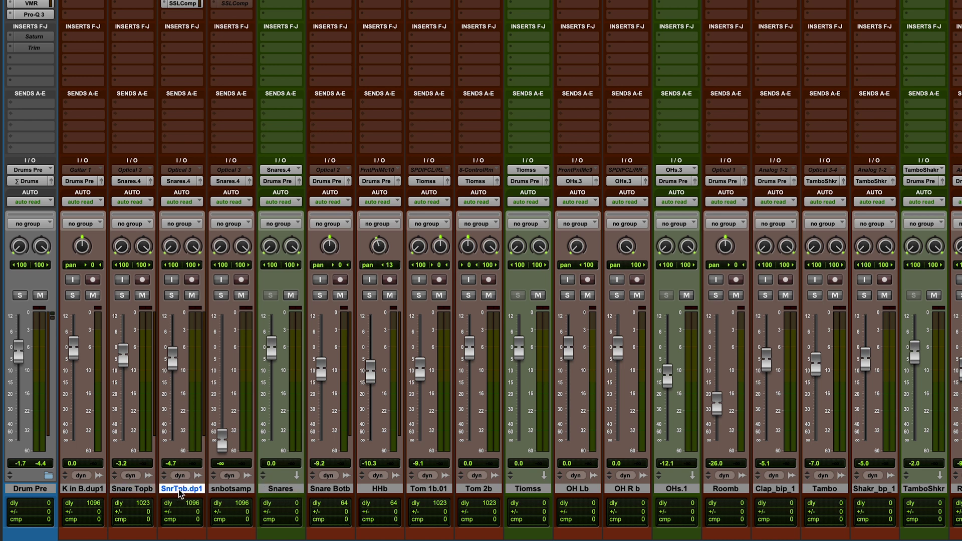
Step: Rename the Snares.cm commit clip to Snares_Grp in the Edit window
key("super+equal")
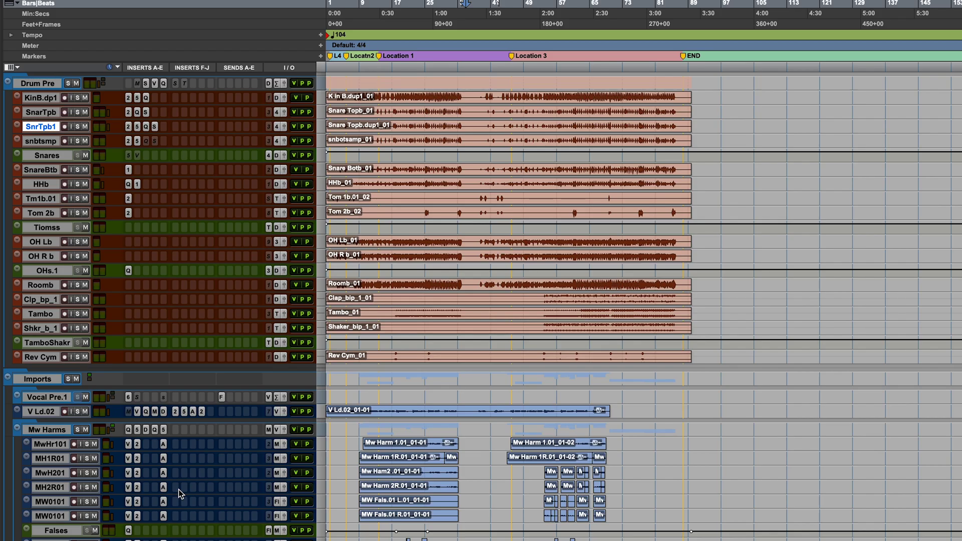
scroll(451, 417, "down", 15)
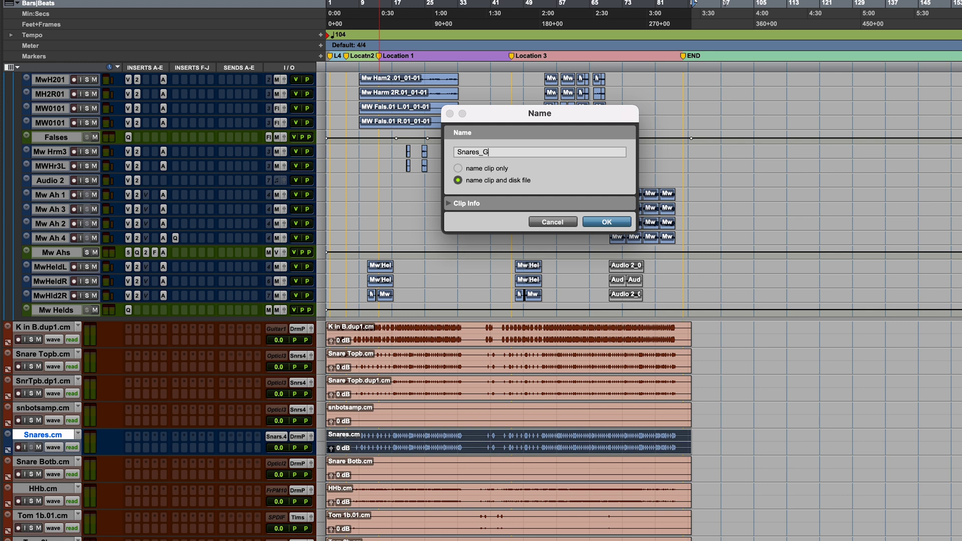
key("Return")
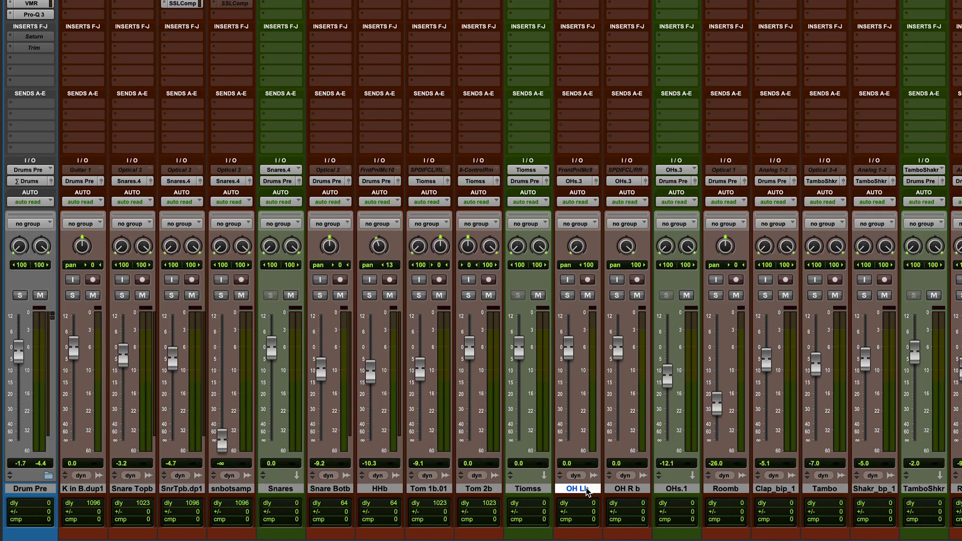
Step: Select the OH R b and OHs.1 channels and open Pro-Q 3 on OHs.1
left_click(633, 489)
left_click(678, 488)
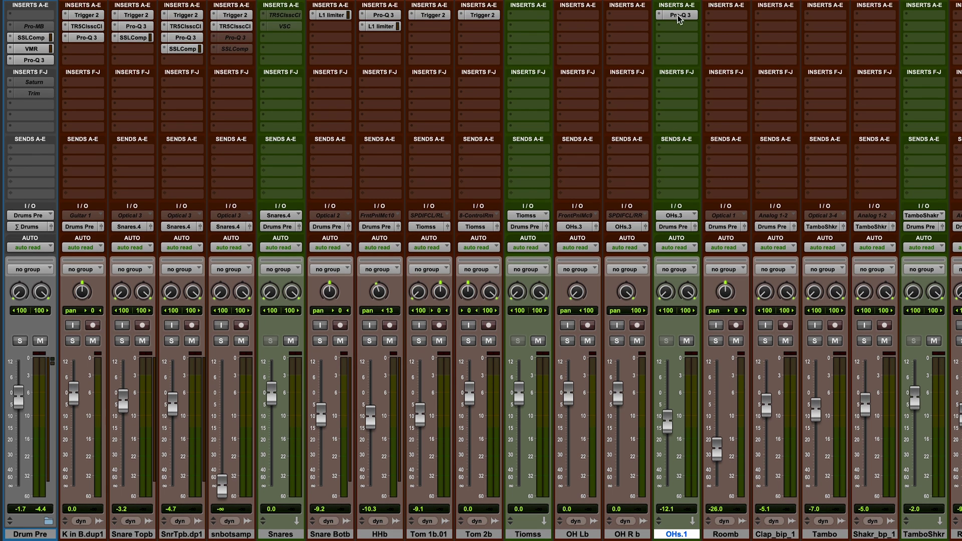
left_click(679, 15)
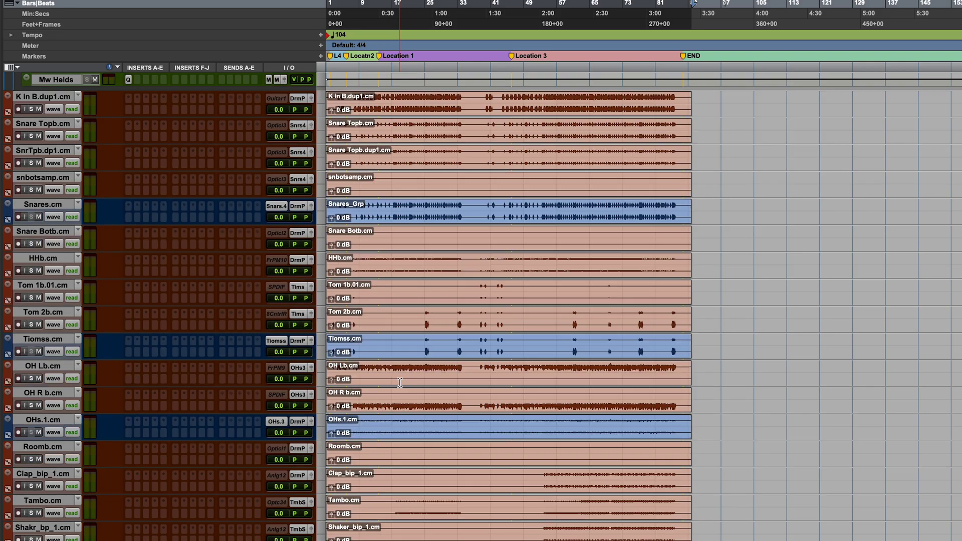
Step: Make the OH Lb.cm, OH R b.cm and OHs.1.cm tracks much taller
left_click(55, 366)
left_click(51, 419, "shift")
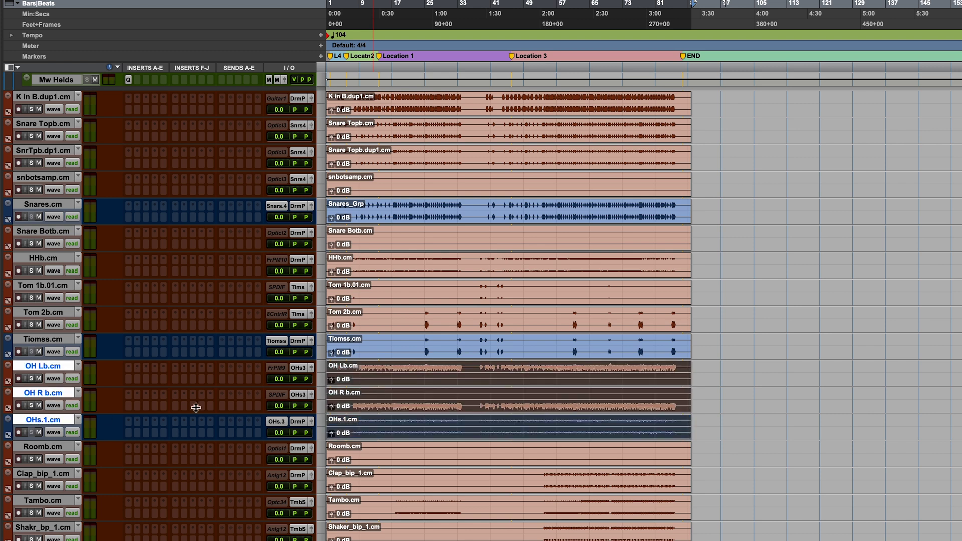
left_click(321, 379)
left_click(351, 404)
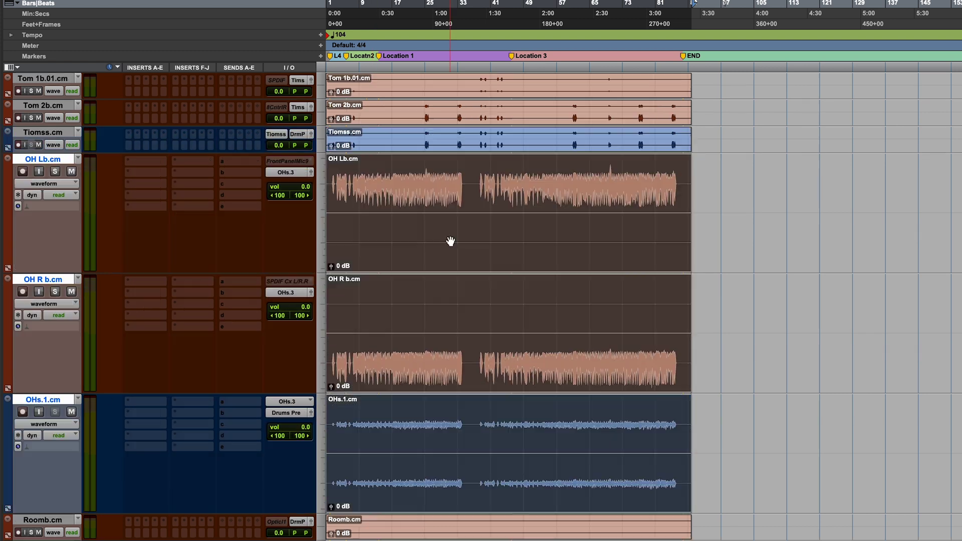
Step: Select the OH Lb.cm, OH R b.cm and whole OHs.1.cm clips
left_click(449, 210)
left_click(429, 243)
left_click(451, 381)
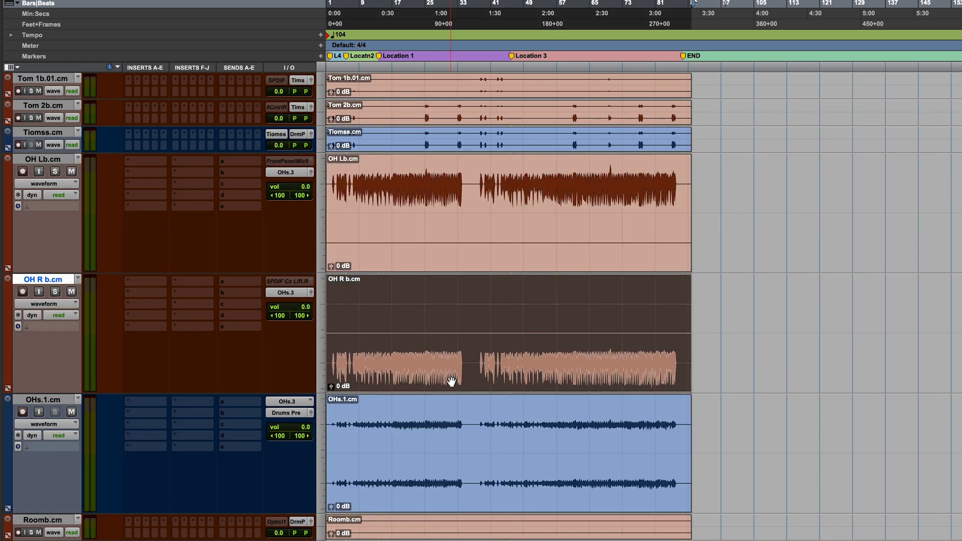
left_click(455, 484)
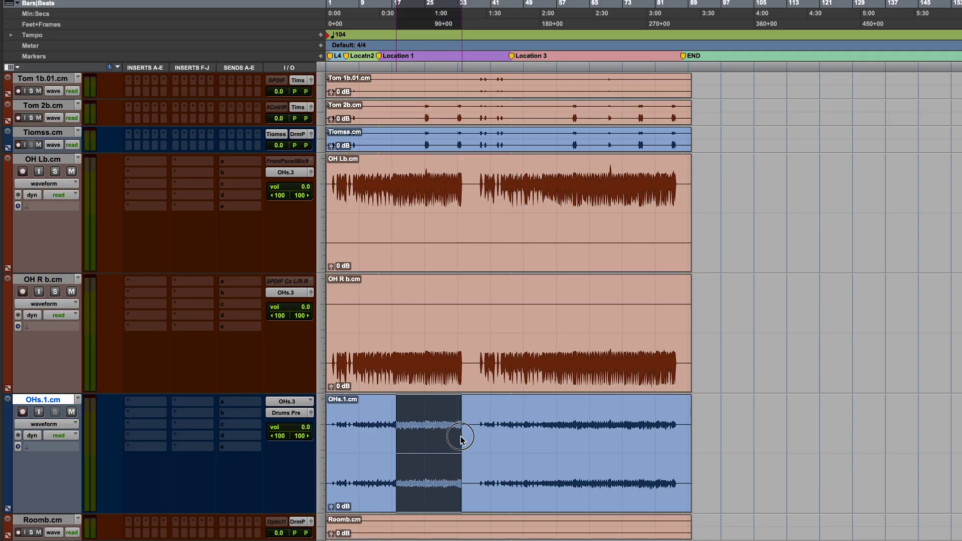
left_click(452, 489)
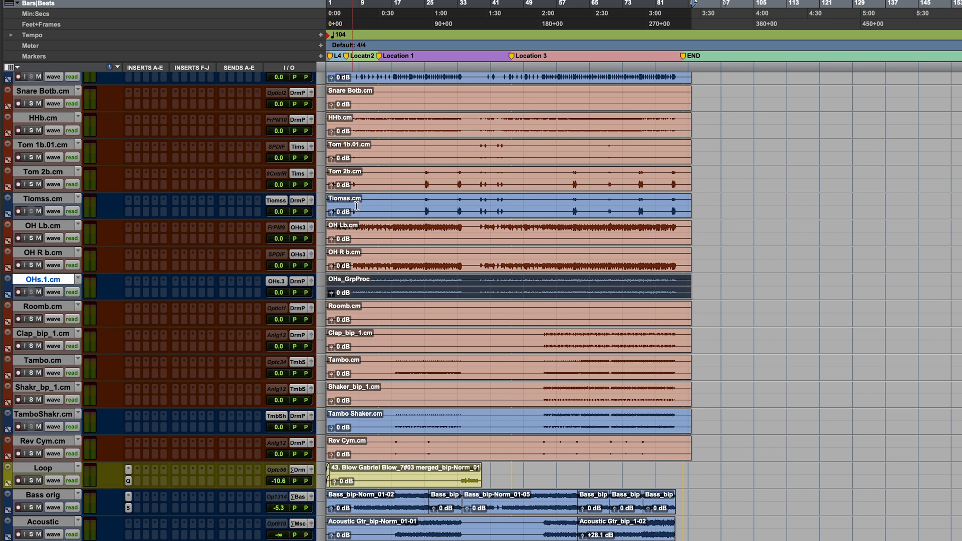
Step: Start renaming the Tiomss.cm commit clip
double_click(363, 210)
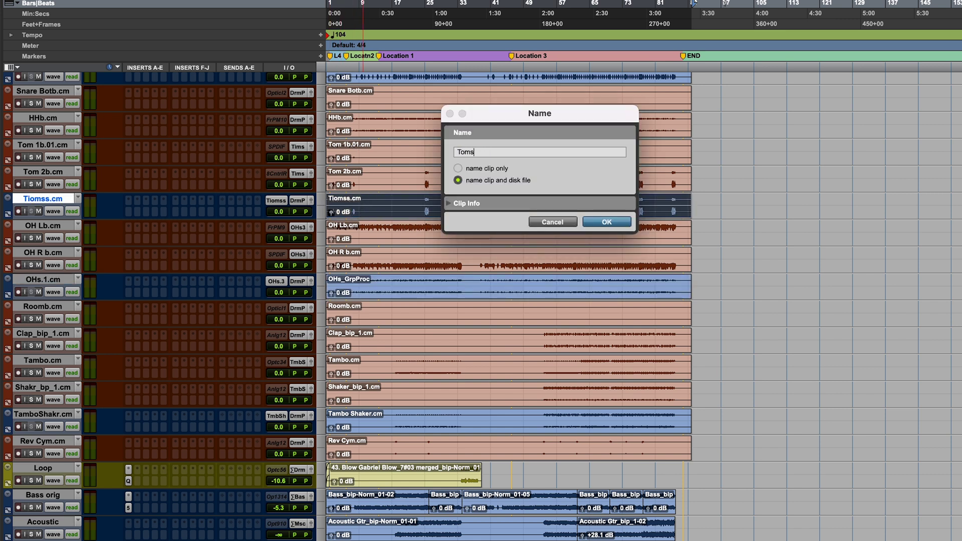
Step: Name the Tiomss.cm clip Toms_Grp
type("Toms_Grp")
key("Return")
scroll(377, 173, "up", 3)
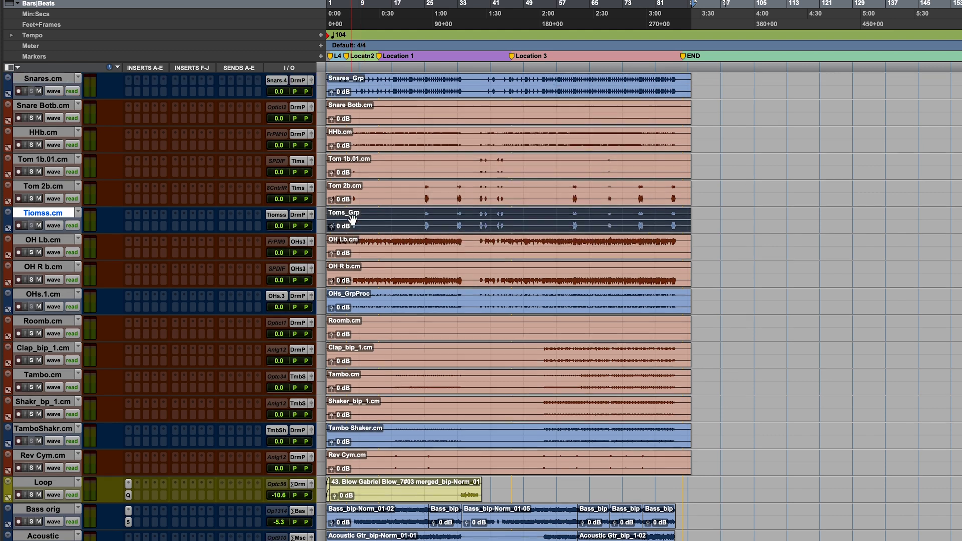
scroll(377, 172, "down", 3)
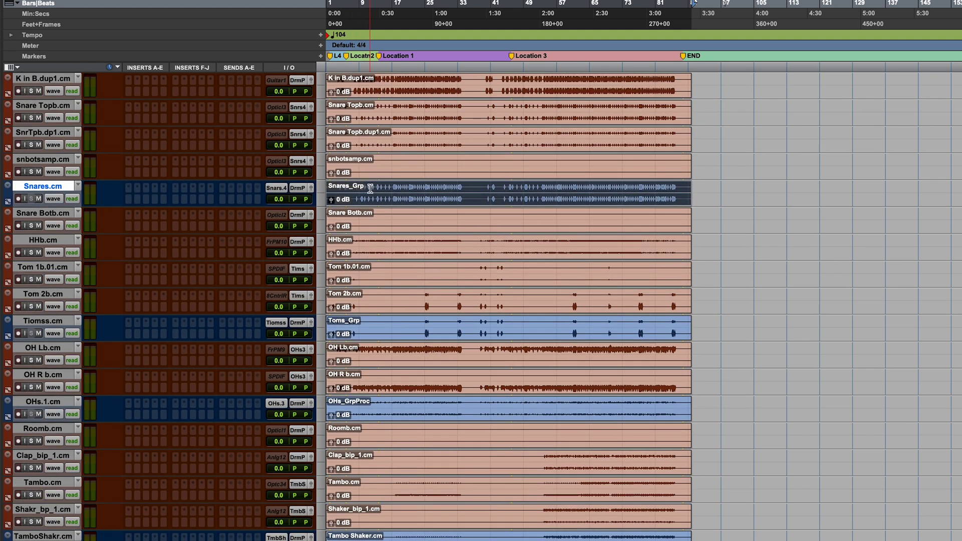
Step: Rename the Tambo Shaker.cm clip to TamboShaker_Grp, then toggle to the Mix window and back
double_click(386, 407)
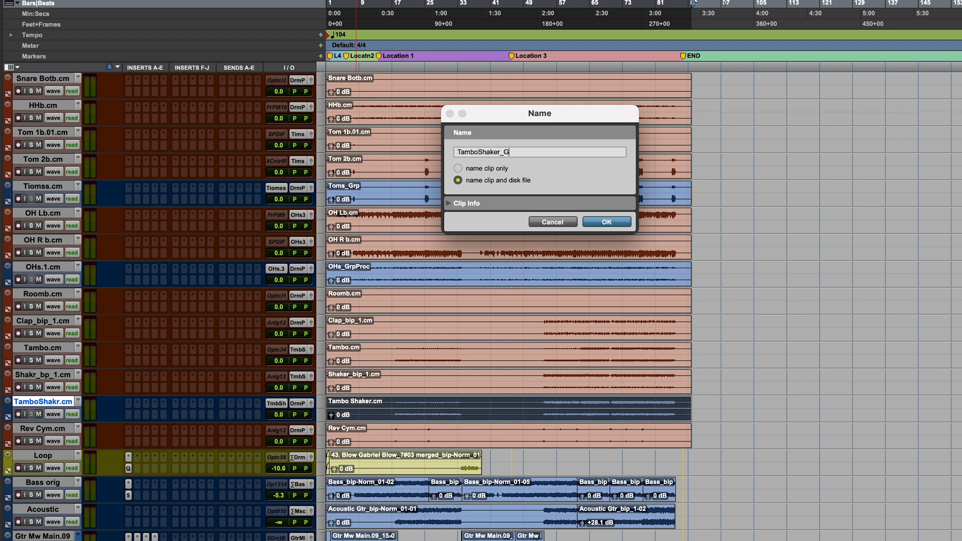
type("TamboShaker_Grp")
key("Return")
key("super+equal")
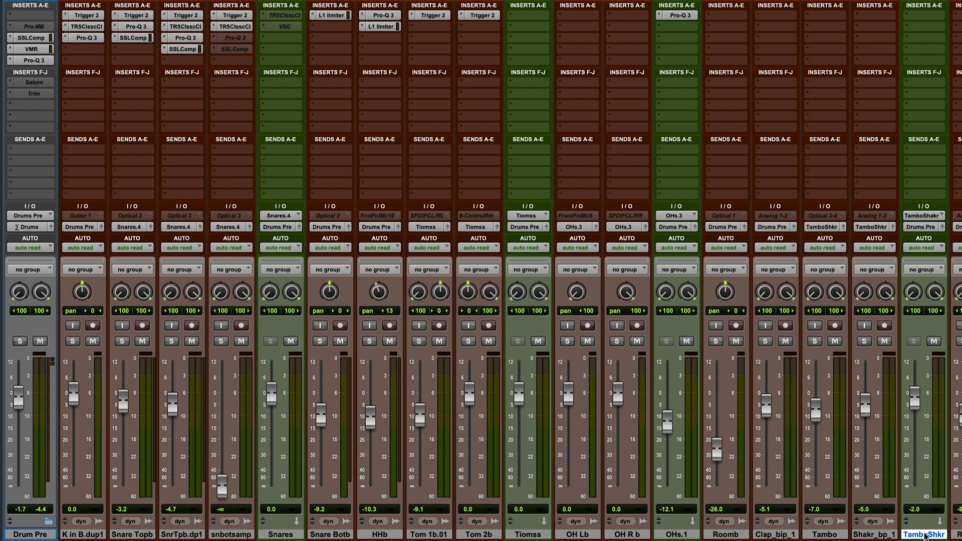
key("super+equal")
Step: Export the OH Lb.cm through Rev Cym.cm commit clips into a new Processed/Drums folder
left_click_drag(714, 431, 278, 117)
left_click(955, 62)
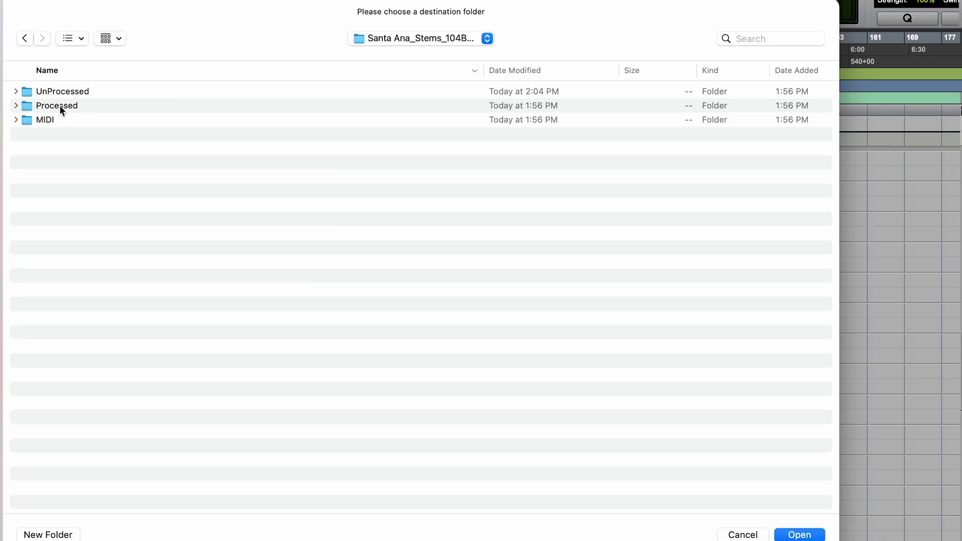
double_click(56, 105)
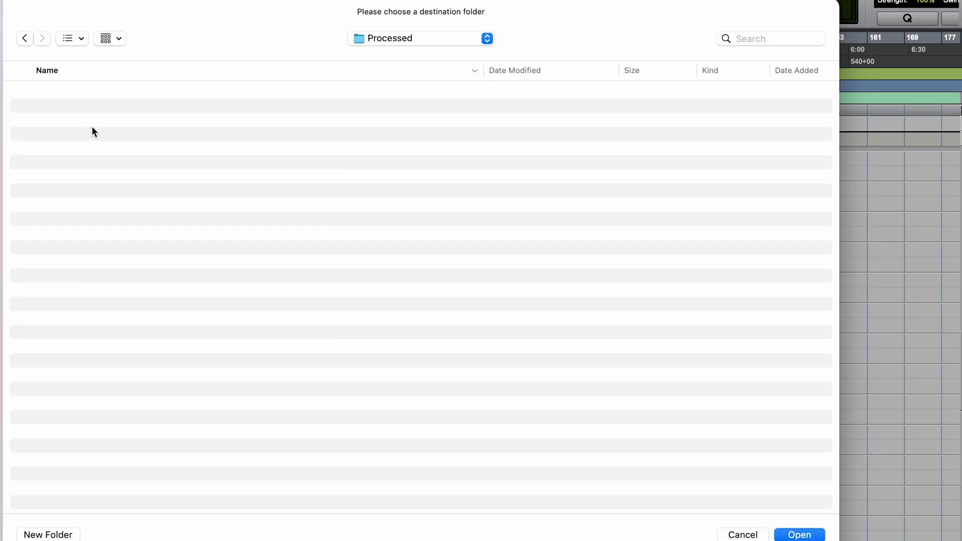
left_click(48, 534)
type("Drums")
key("Return")
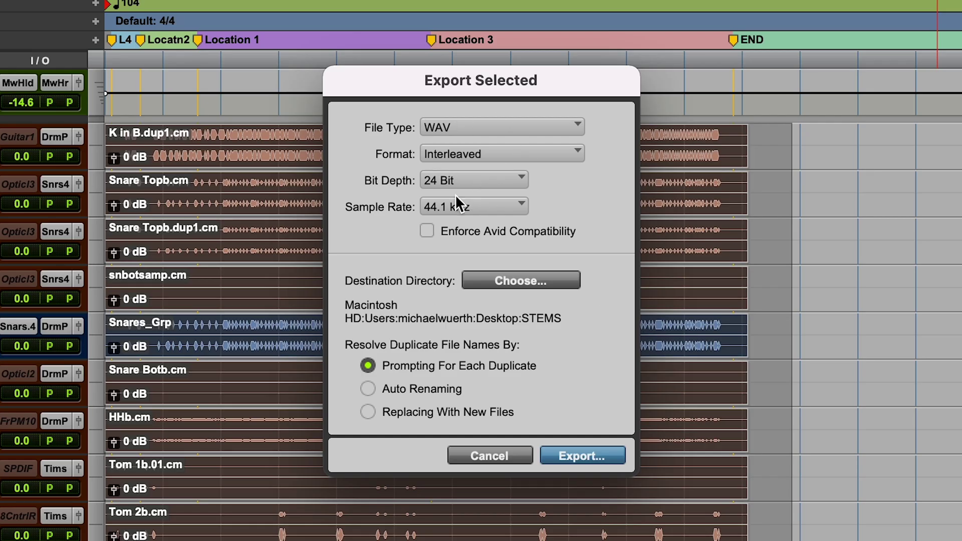
Step: Confirm the export and open Santa Ana_Stems in Finder with Processed and Drums expanded
left_click(579, 454)
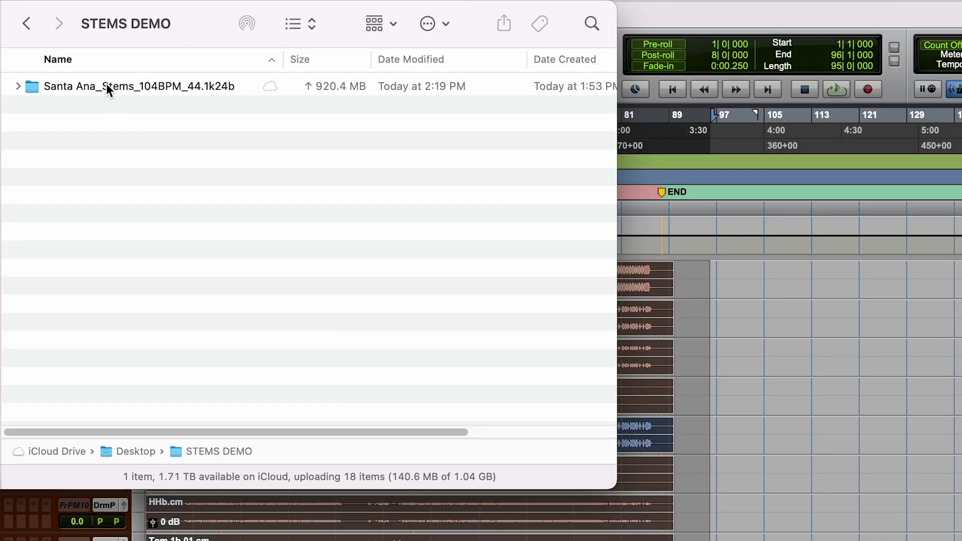
left_click(44, 85)
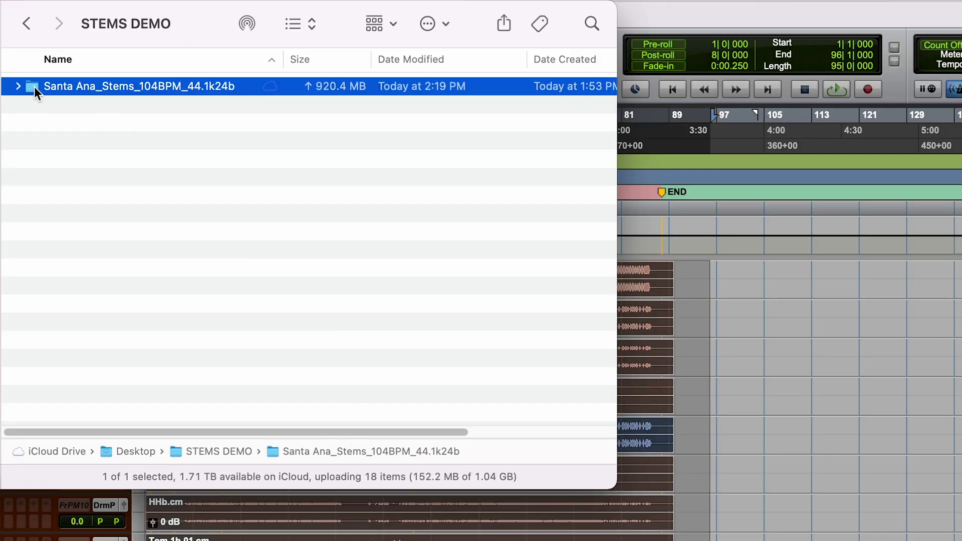
double_click(34, 87)
left_click(17, 122)
left_click(31, 140)
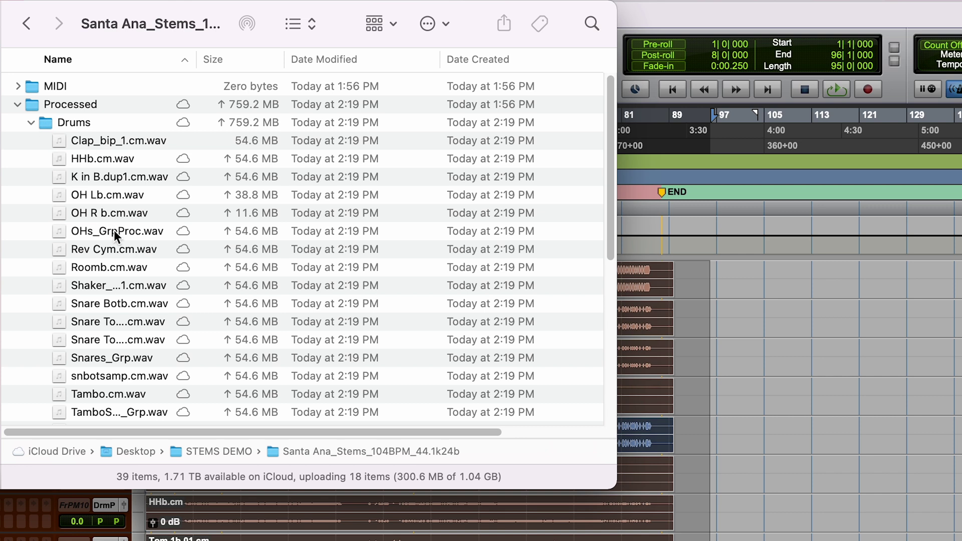
Step: Check the Snares_Grp.wav and TamboShaker_Grp.wav stems in the Drums folder
scroll(111, 245, "down", 2)
scroll(108, 266, "down", 2)
scroll(109, 266, "up", 2)
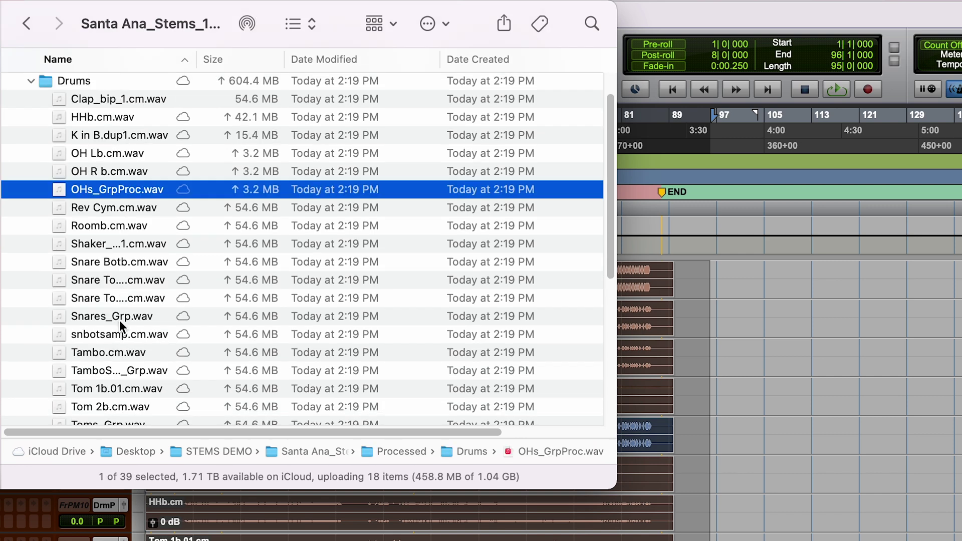
left_click(119, 318)
left_click(133, 370)
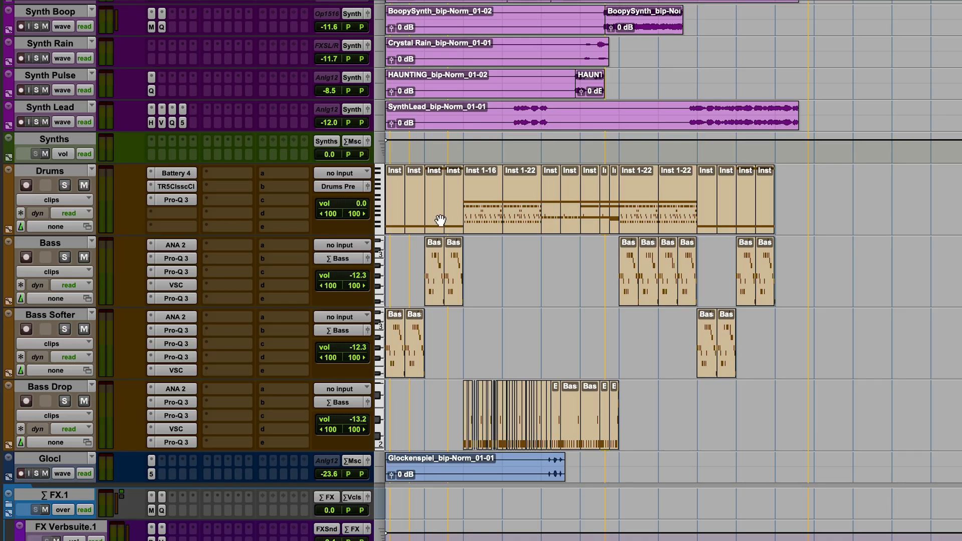
Step: Consolidate the clips on Drums, Bass, Bass Softer and Bass Drop with Option+Shift+3
left_click(768, 214)
left_click(724, 220)
left_click(681, 221)
left_click(644, 218)
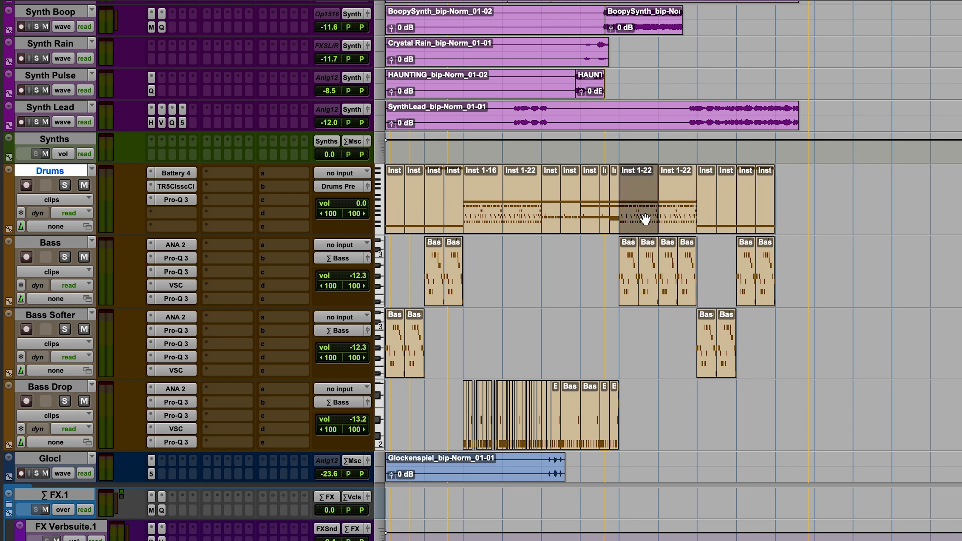
left_click(779, 200)
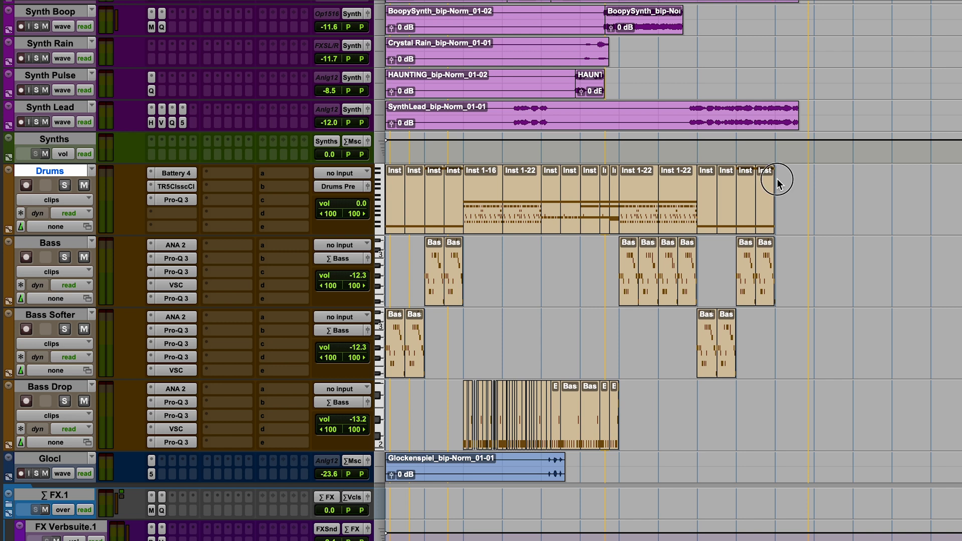
left_click_drag(776, 178, 337, 403)
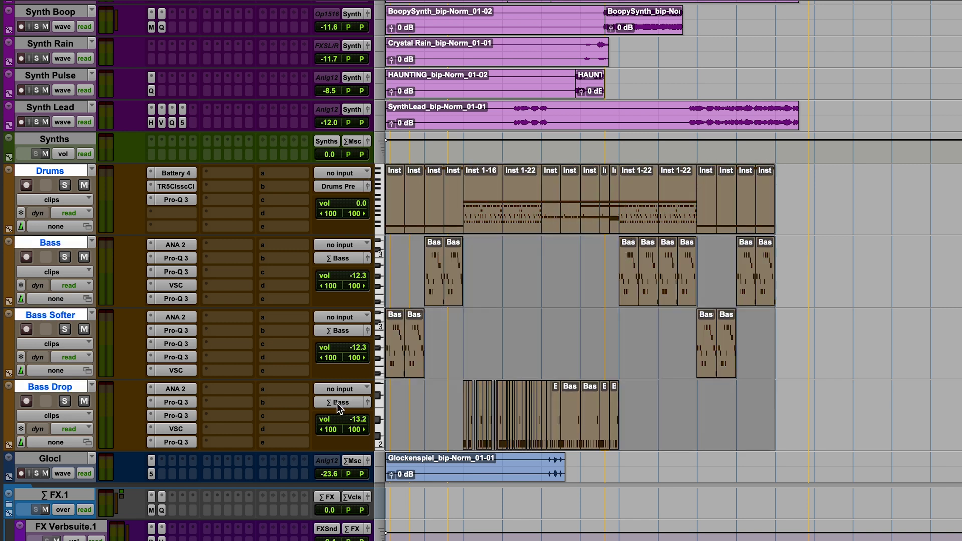
key("alt+shift+3")
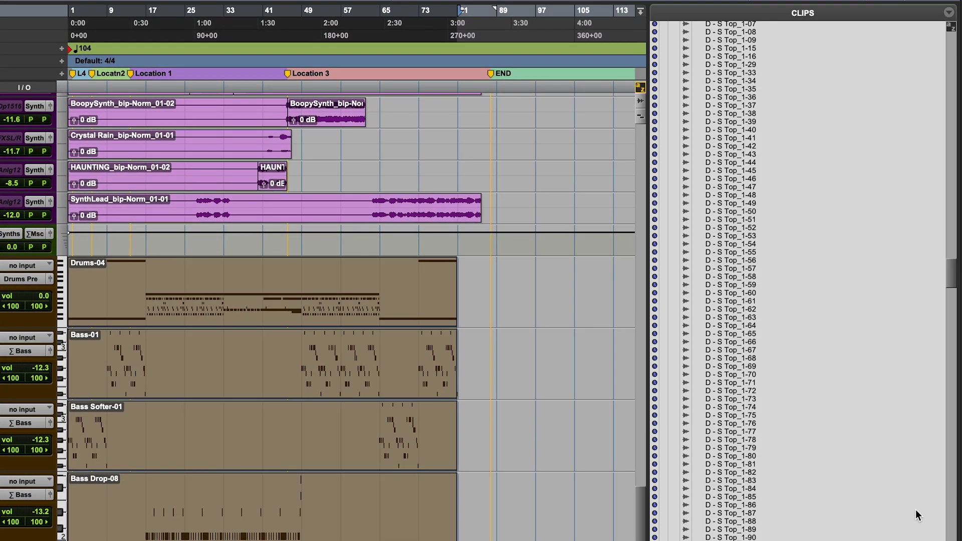
left_click(948, 12)
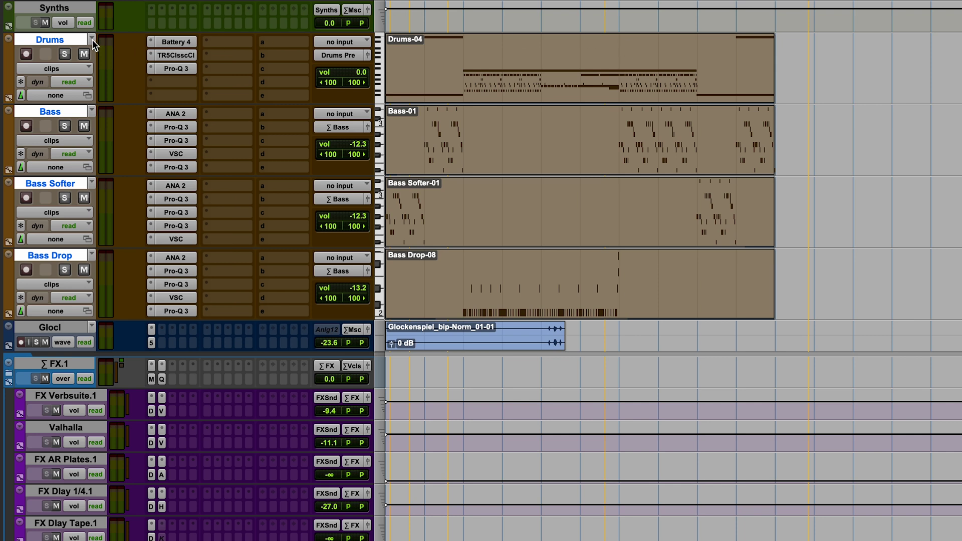
Step: Export MIDI from the Drums track using the single-track (format 0) file format
right_click(68, 38)
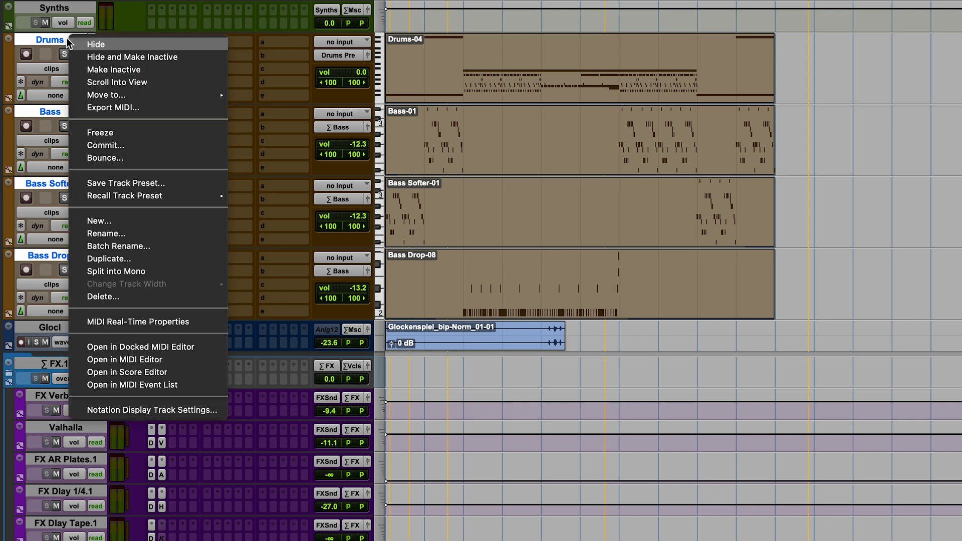
left_click(107, 105)
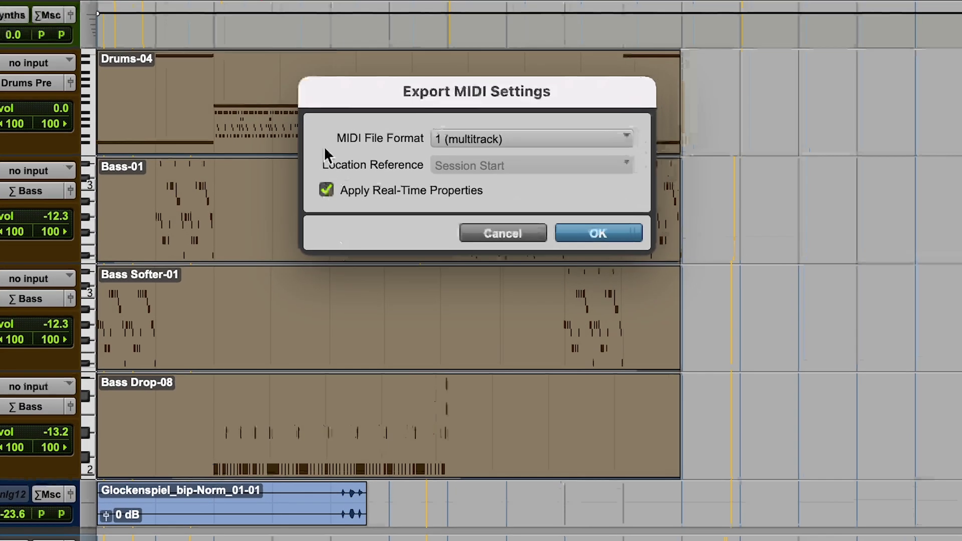
left_click(476, 137)
left_click(500, 122)
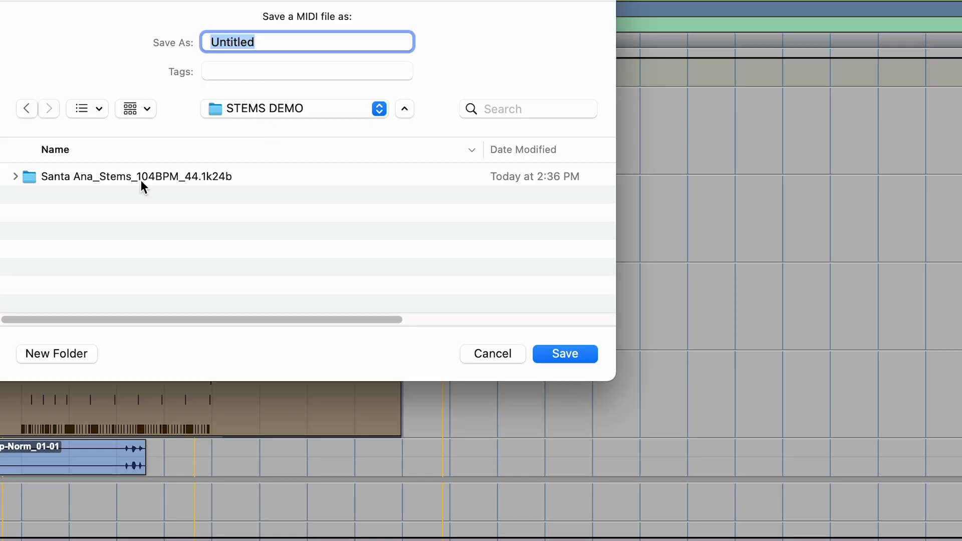
Step: Save the MIDI file as Santa Ana Midi in Santa Ana_Stems > MIDI
double_click(78, 177)
double_click(50, 213)
type("Sant")
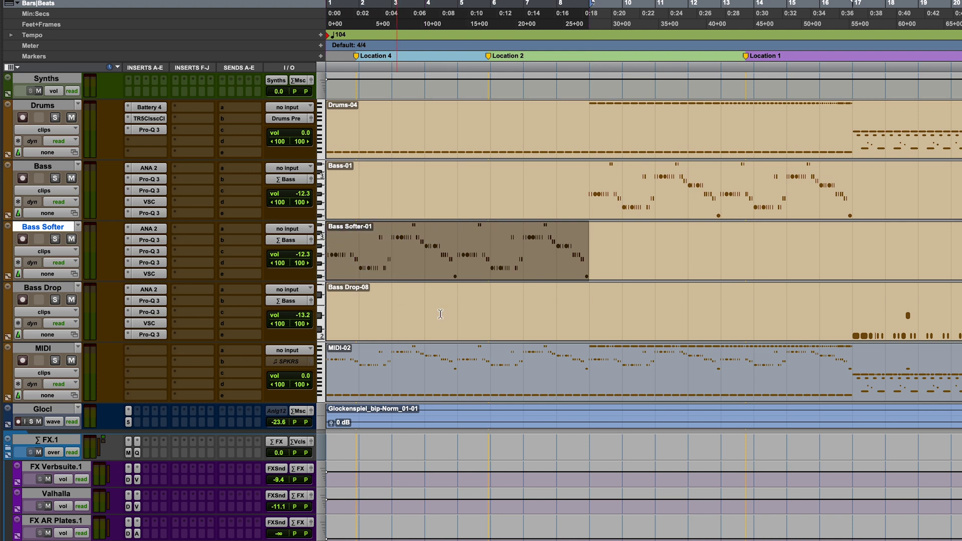
Step: Compare the opening bars of MIDI-02 against Drums-04, then select the whole MIDI-02 clip
left_click_drag(402, 353, 319, 355)
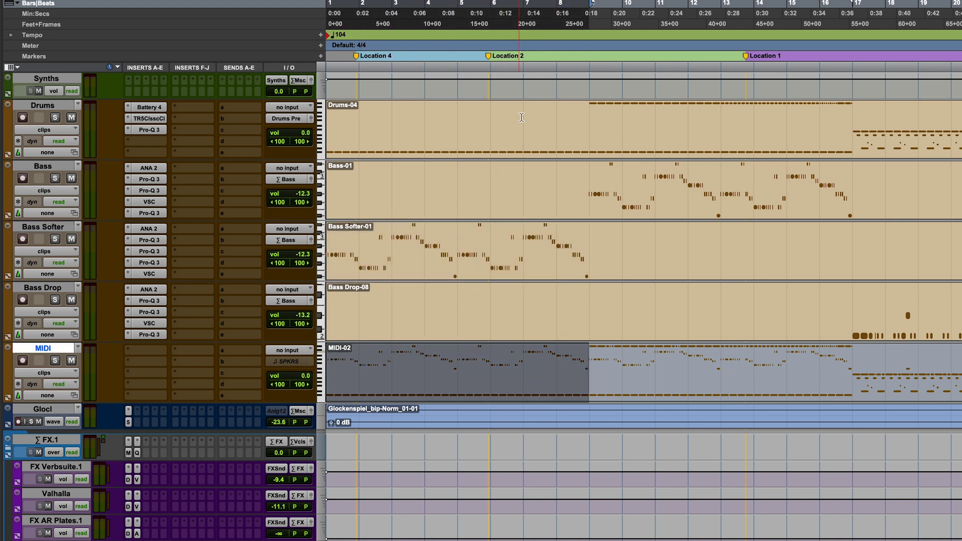
left_click(295, 131)
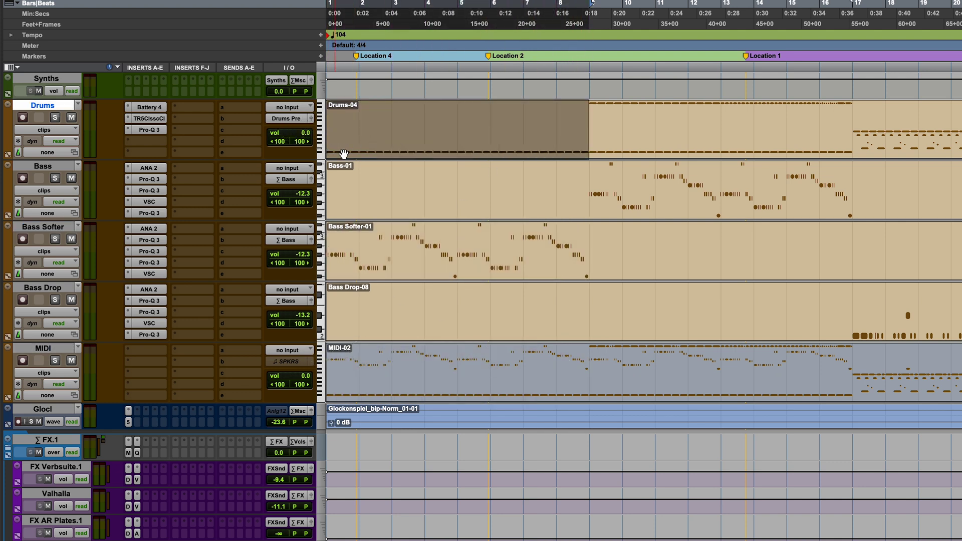
left_click_drag(585, 360, 315, 365)
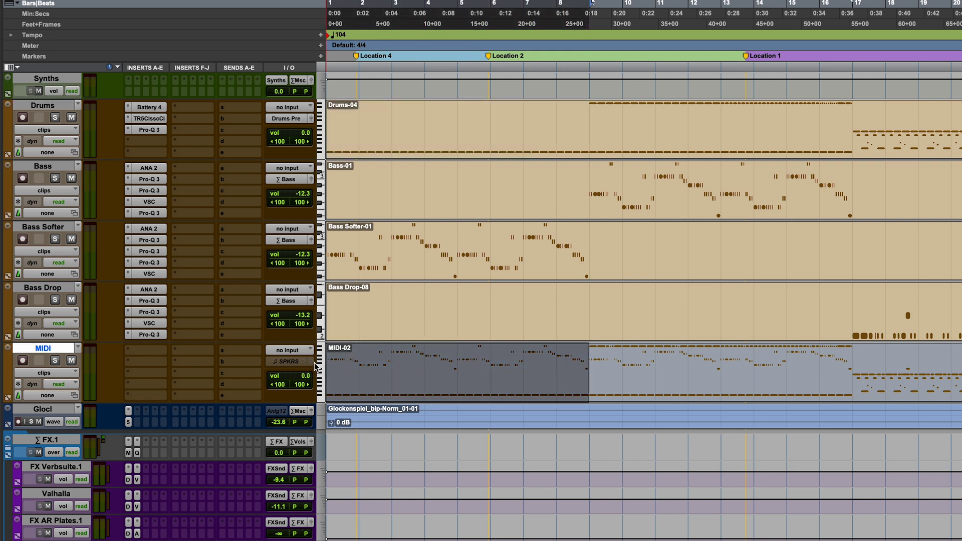
left_click(526, 386)
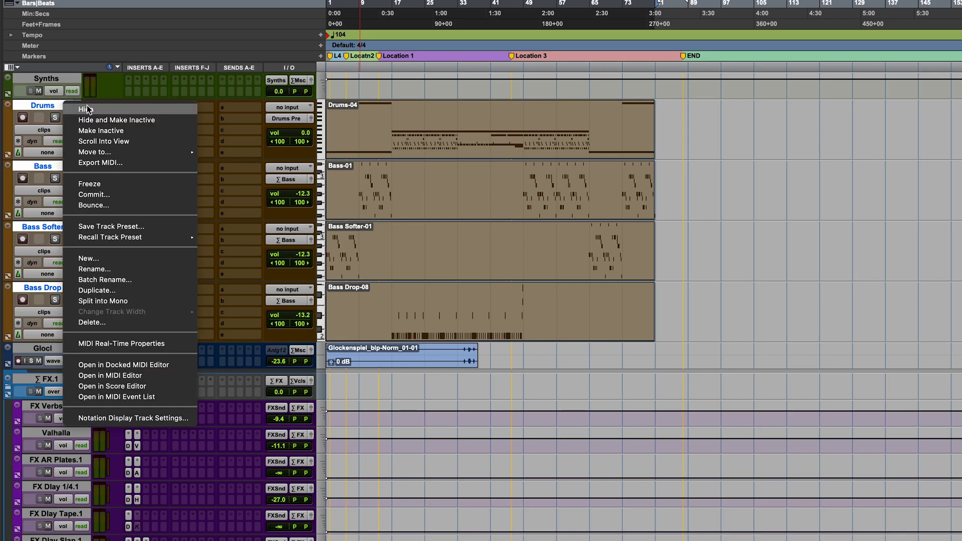
Step: Save a multitrack (format 1) MIDI file named Santa Ana Midi Multi
left_click(114, 163)
left_click(556, 149)
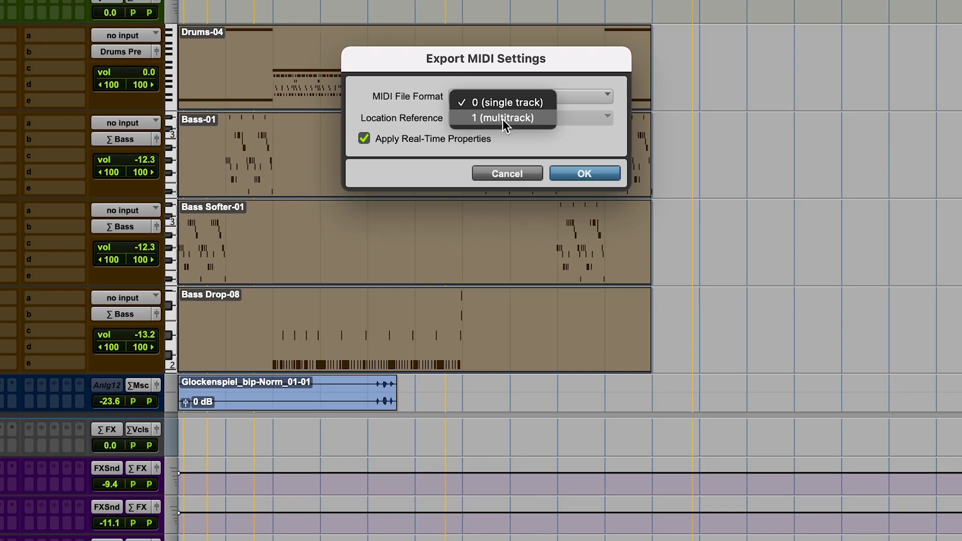
left_click(557, 167)
left_click(581, 169)
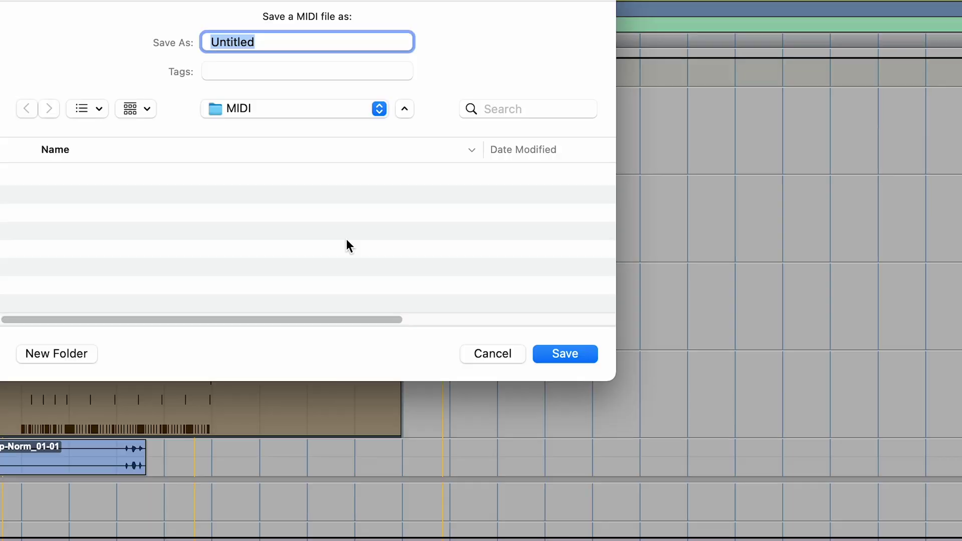
left_click(102, 177)
double_click(364, 40)
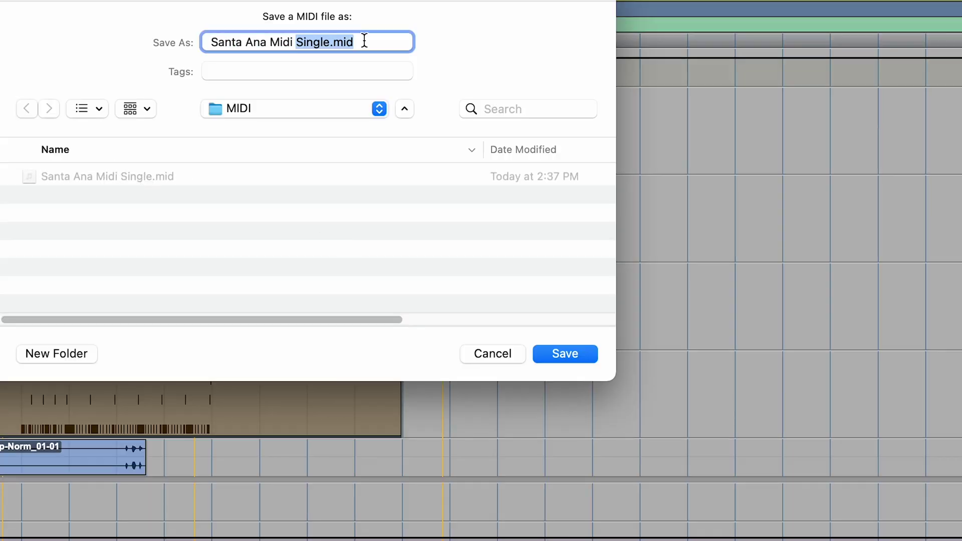
type("Midi Multi")
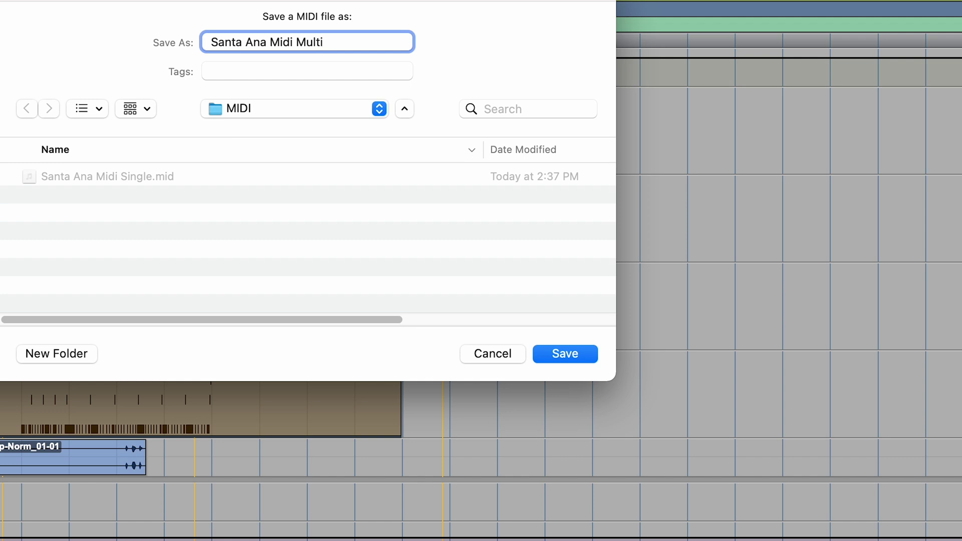
key("Return")
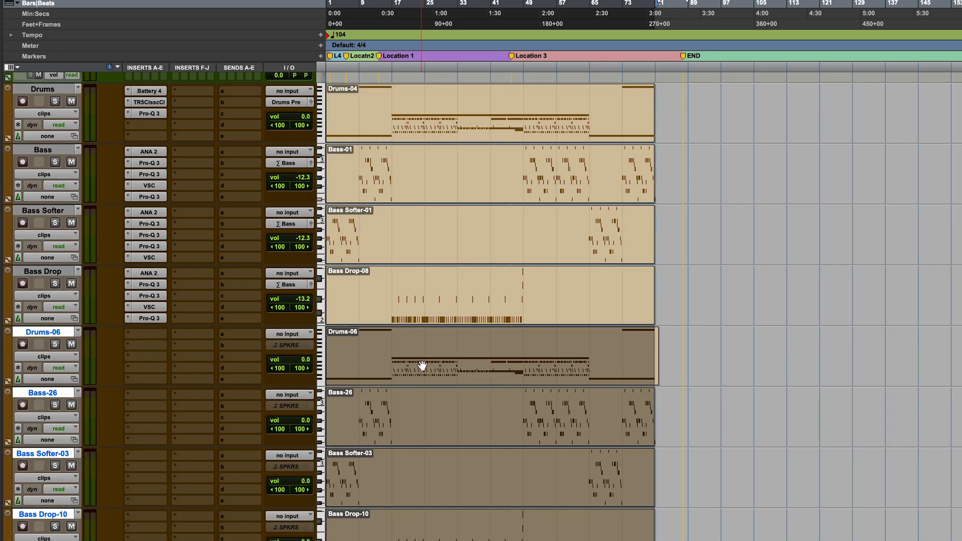
Step: Scroll down to the re-imported MIDI test tracks
scroll(422, 365, "down", 3)
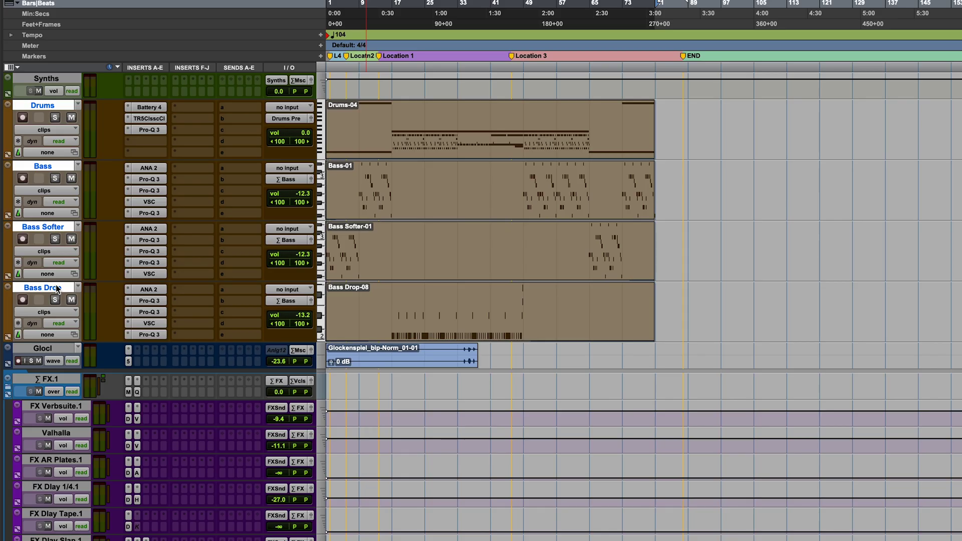
Step: Commit the four MIDI tracks offline to new .cm audio tracks and select the committed clips
right_click(62, 108)
left_click(75, 190)
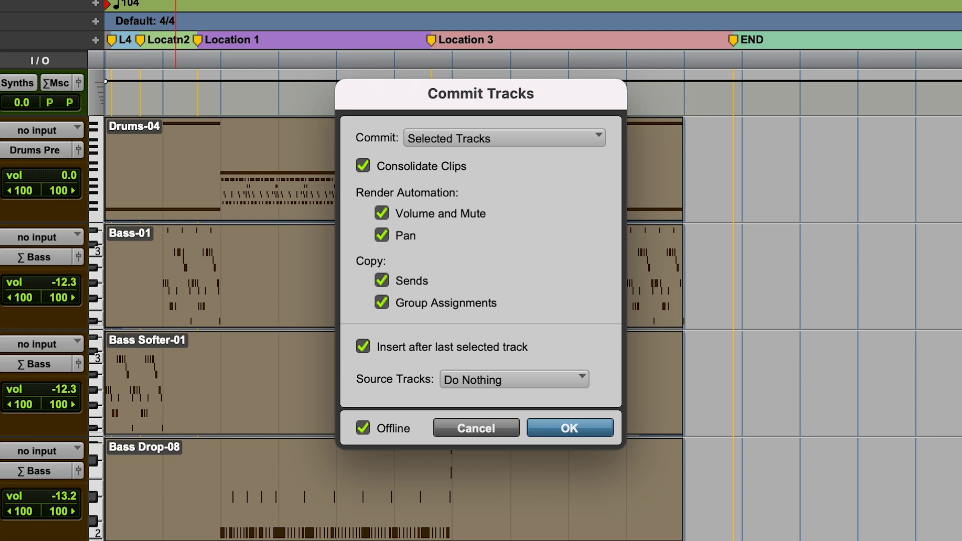
left_click(584, 427)
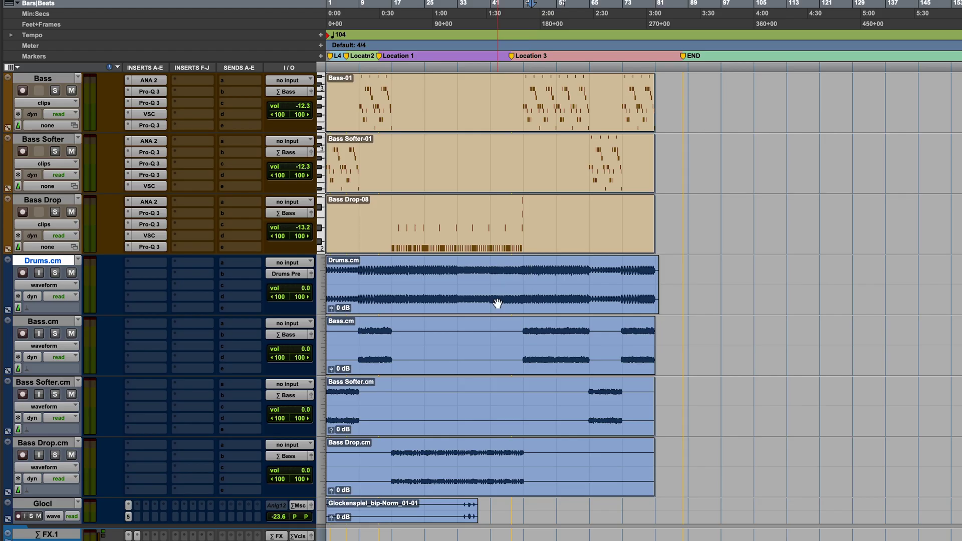
left_click_drag(669, 277, 256, 448)
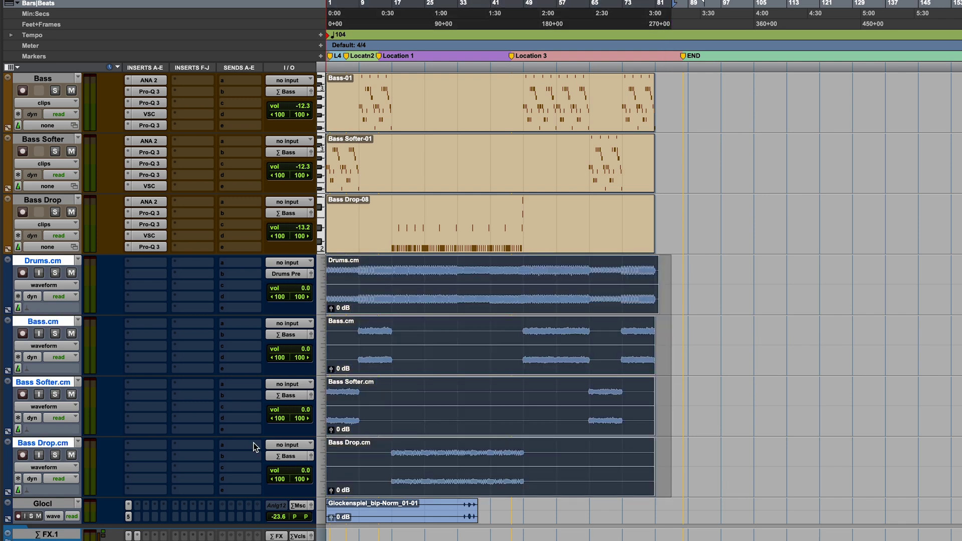
Step: Export the clips as 24-bit 44.1 kHz WAV into a new 'Virtual Ins' folder inside Processed
key("super+shift+k")
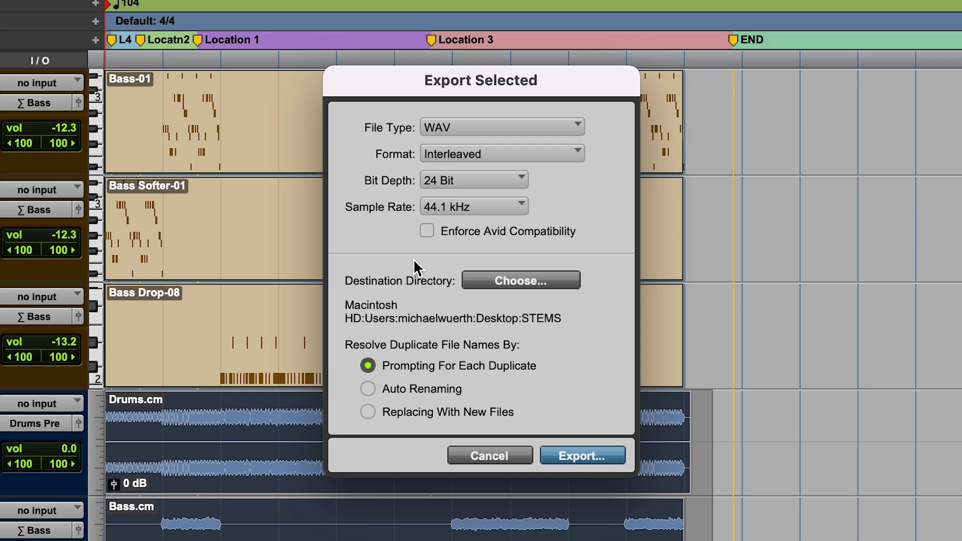
left_click(508, 278)
left_click(609, 60)
left_click(609, 89)
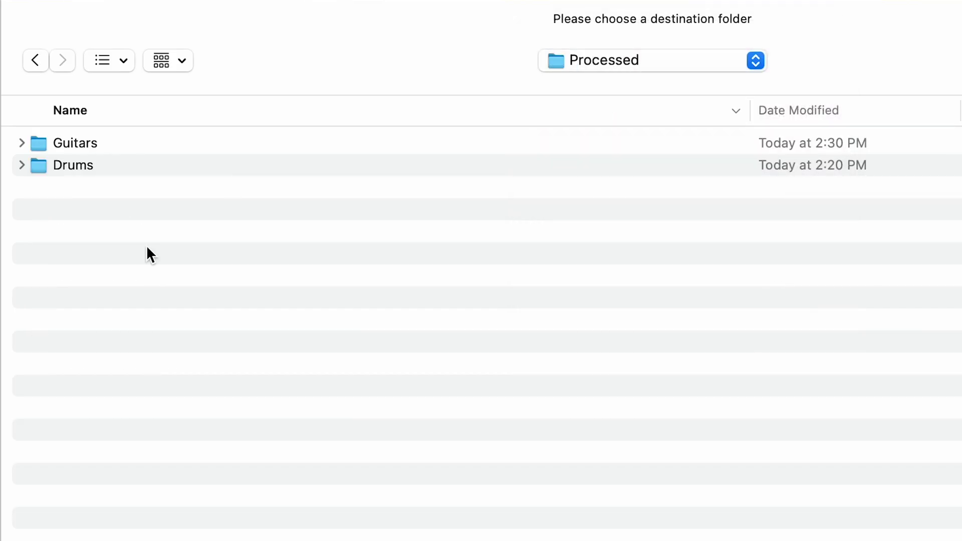
key("super+shift+n")
type("Virtual Ins")
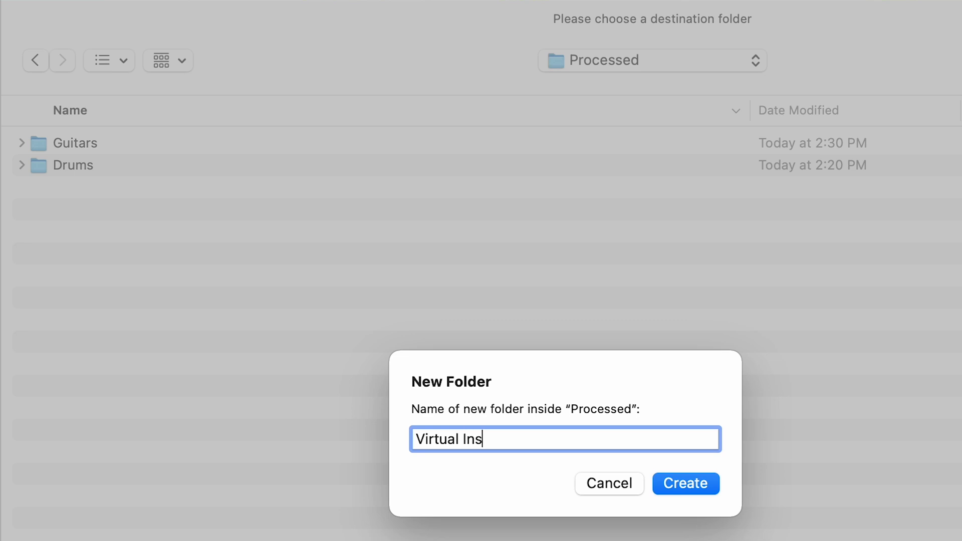